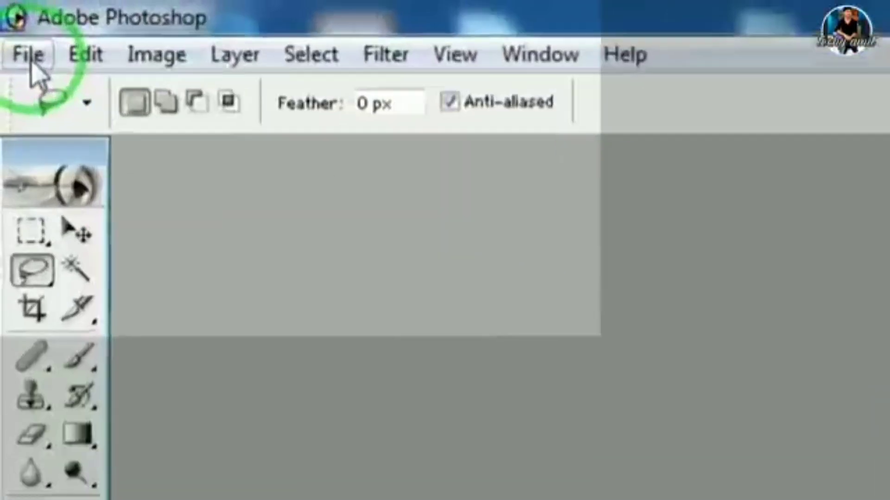
Open the orange Graphics Design banner and the hand-held phone image together as two documents.
{"action": "left_click", "coordinate": [11, 20]}
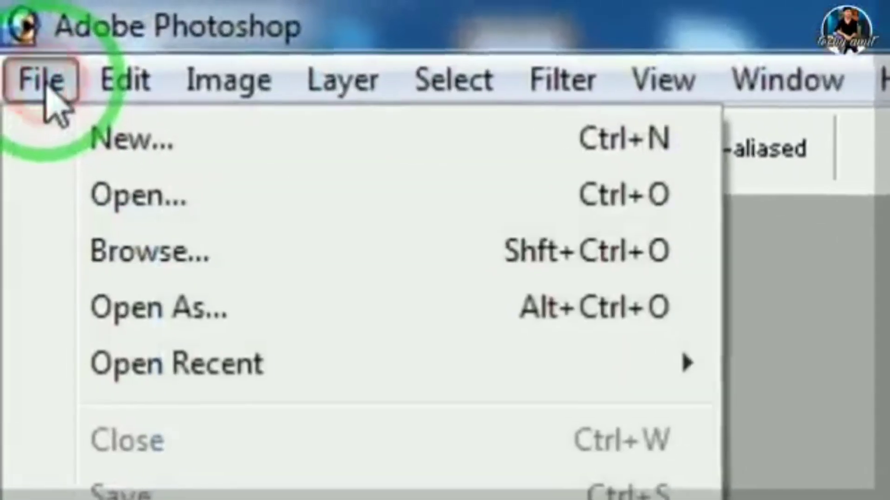
{"action": "left_click", "coordinate": [106, 199]}
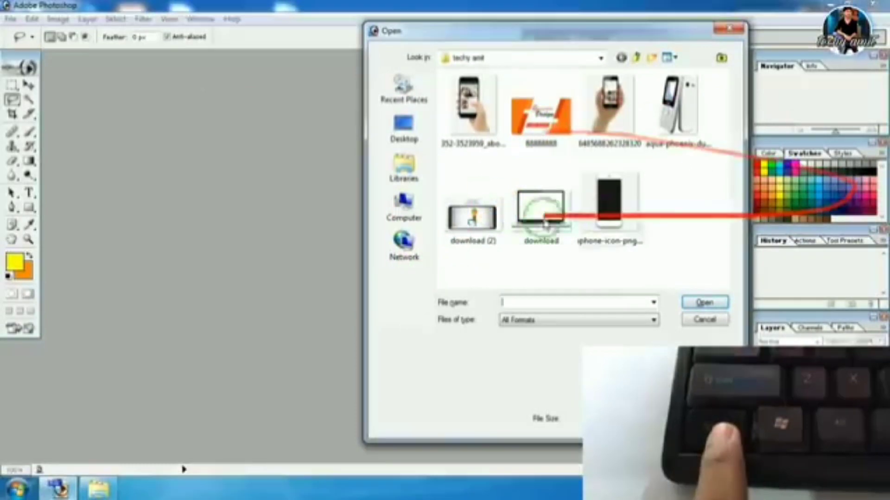
{"action": "left_click", "coordinate": [571, 120]}
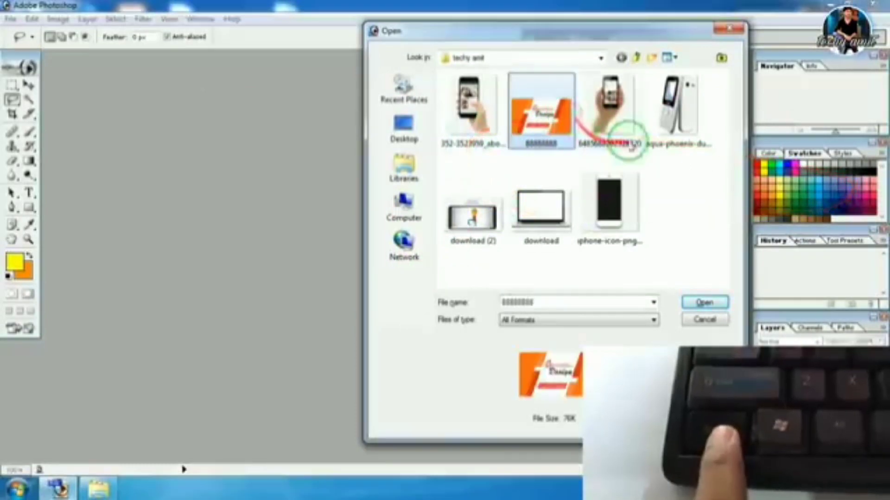
{"action": "left_click", "coordinate": [624, 84], "text": "ctrl"}
{"action": "left_click", "coordinate": [702, 304]}
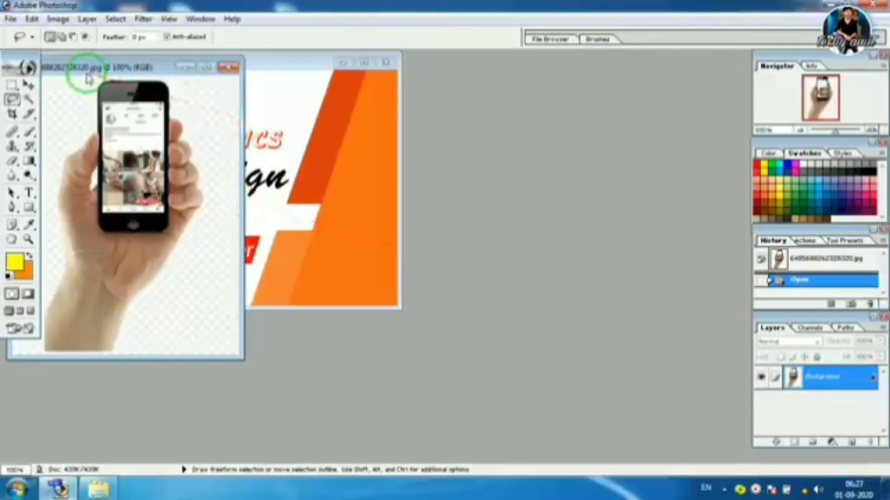
Move the phone document to the workspace's right side and try the Lasso and Marquee tools.
{"action": "mouse_move", "coordinate": [92, 72]}
{"action": "left_mouse_down"}
{"action": "mouse_move", "coordinate": [317, 129]}
{"action": "mouse_move", "coordinate": [559, 65]}
{"action": "left_mouse_up"}
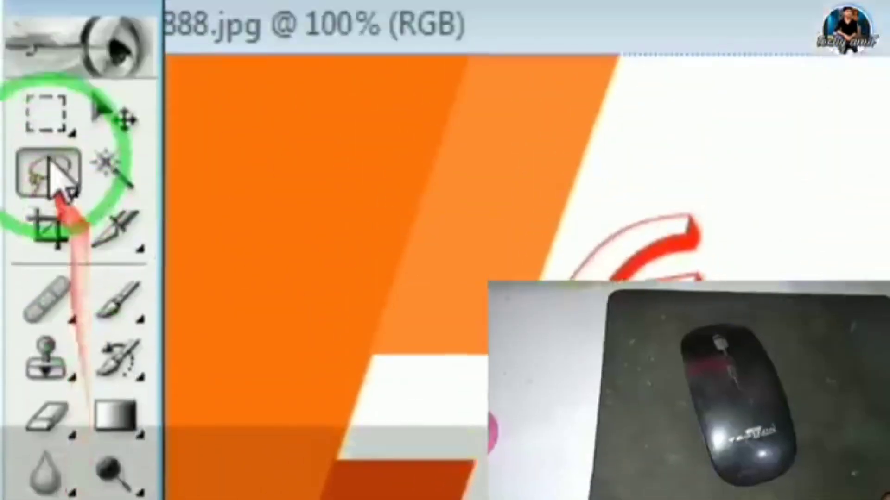
{"action": "left_click", "coordinate": [54, 176]}
{"action": "left_click", "coordinate": [48, 250]}
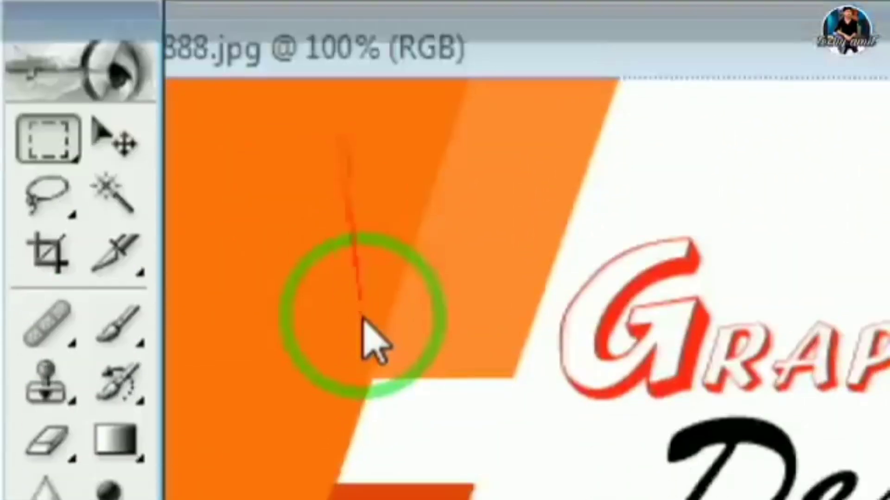
Try the Crop tool, then pick the Rectangular Marquee Tool from the marquee flyout.
{"action": "key", "text": "c"}
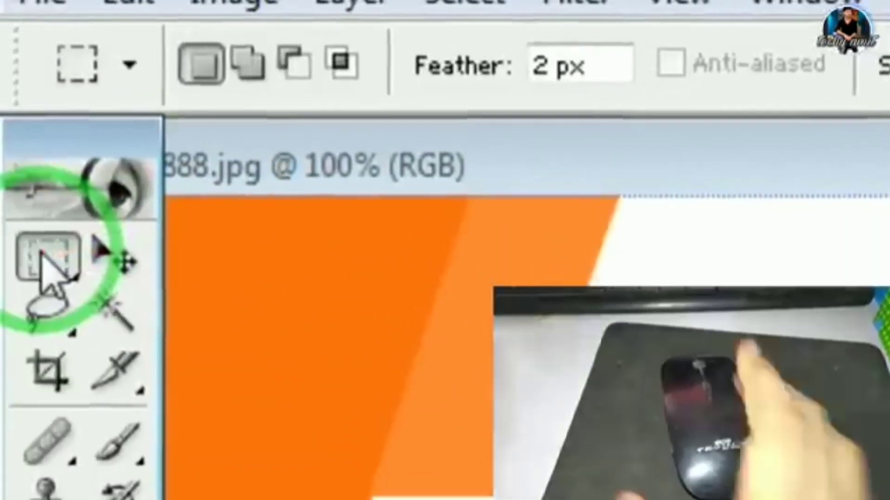
{"action": "right_click", "coordinate": [13, 87]}
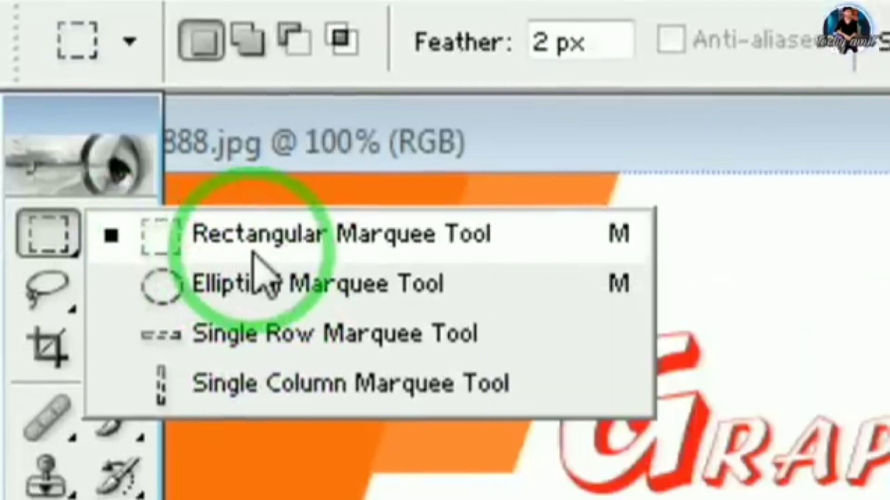
{"action": "left_click", "coordinate": [254, 252]}
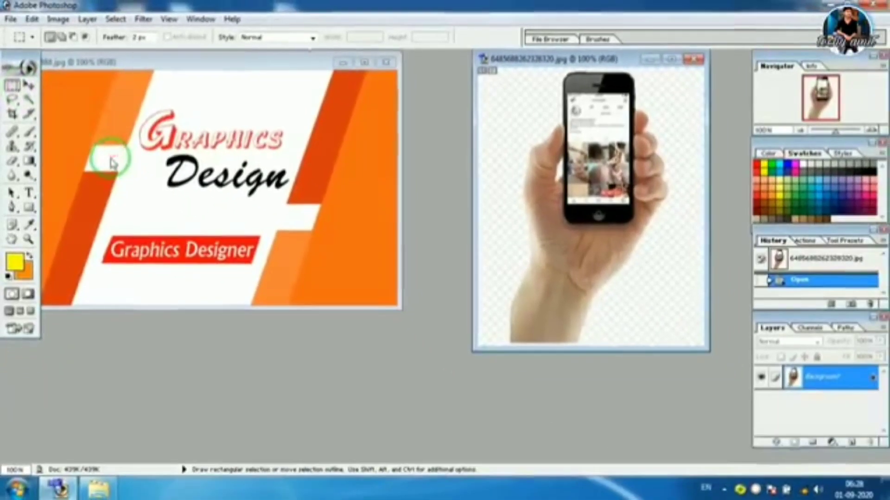
On the banner, marquee-select from above the Graphics Design title down to the bottom edge.
{"action": "left_click", "coordinate": [134, 82]}
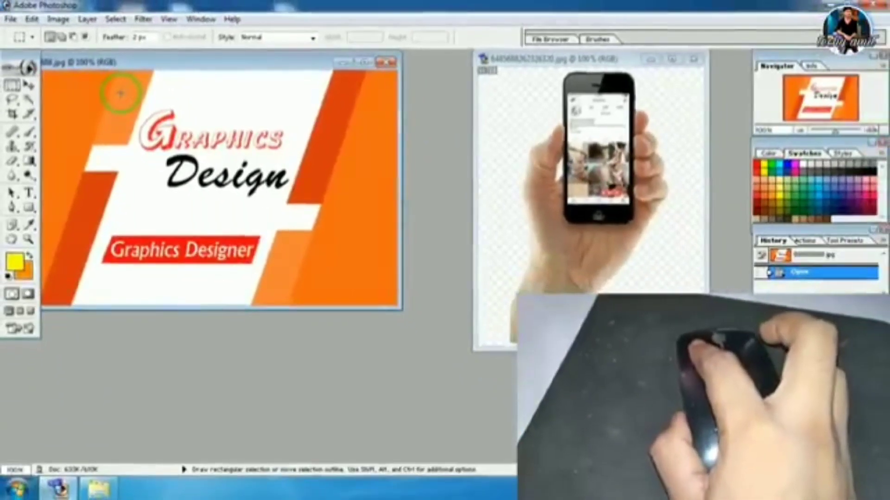
{"action": "left_click", "coordinate": [121, 93]}
{"action": "left_click_drag", "start_coordinate": [131, 98], "coordinate": [263, 211]}
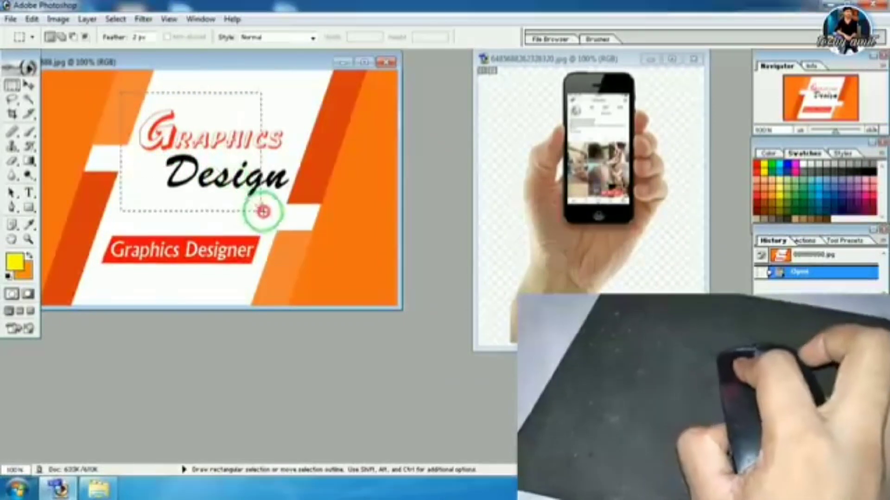
{"action": "left_click_drag", "start_coordinate": [279, 265], "coordinate": [279, 311]}
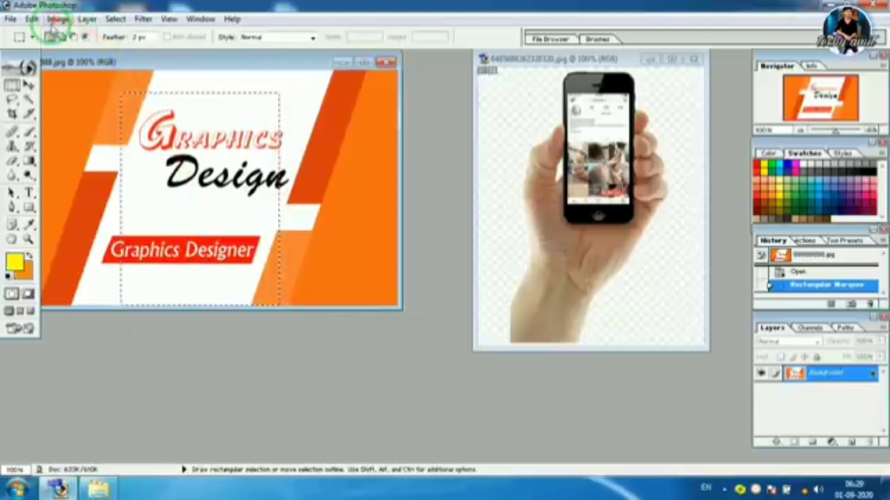
Lower the Blue, Green and Red sliders in Channel Mixer to turn the selected area cyan.
{"action": "left_click", "coordinate": [52, 21]}
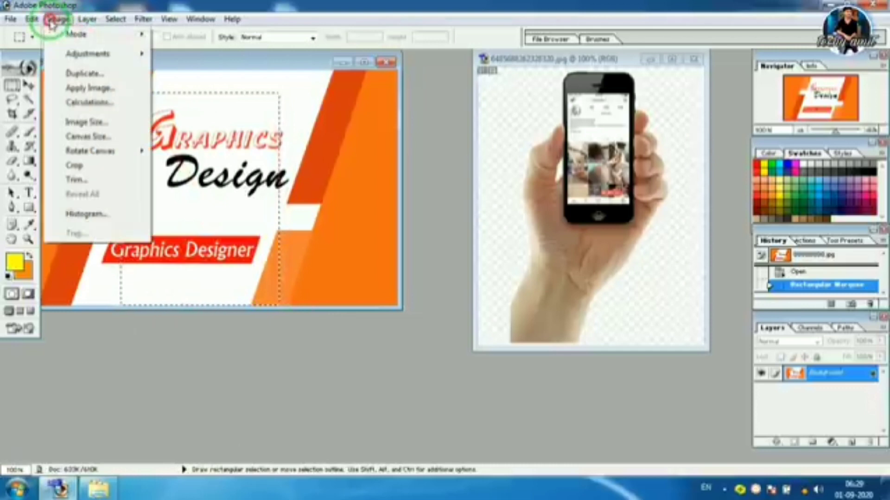
{"action": "left_click", "coordinate": [113, 57]}
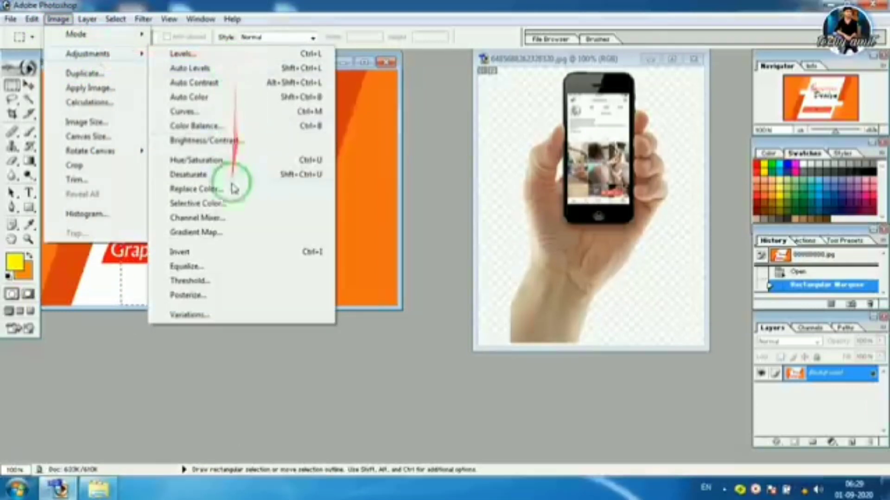
{"action": "left_click", "coordinate": [237, 221]}
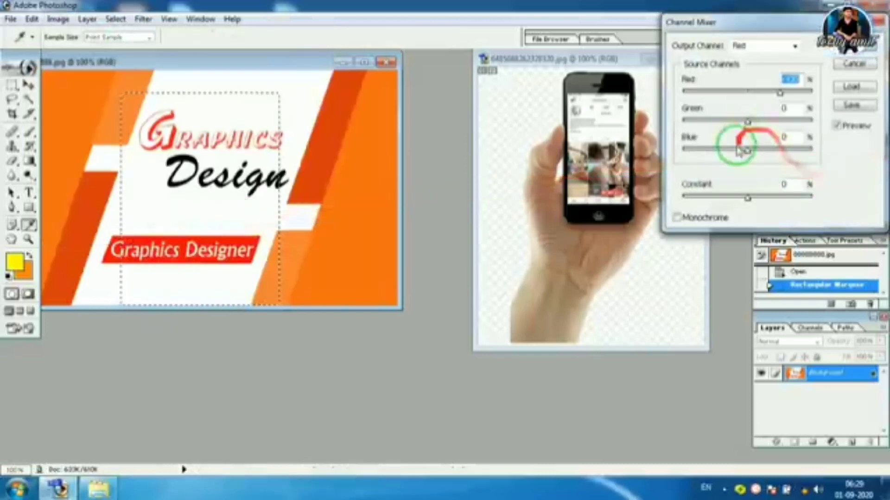
{"action": "left_click_drag", "start_coordinate": [748, 151], "coordinate": [705, 152]}
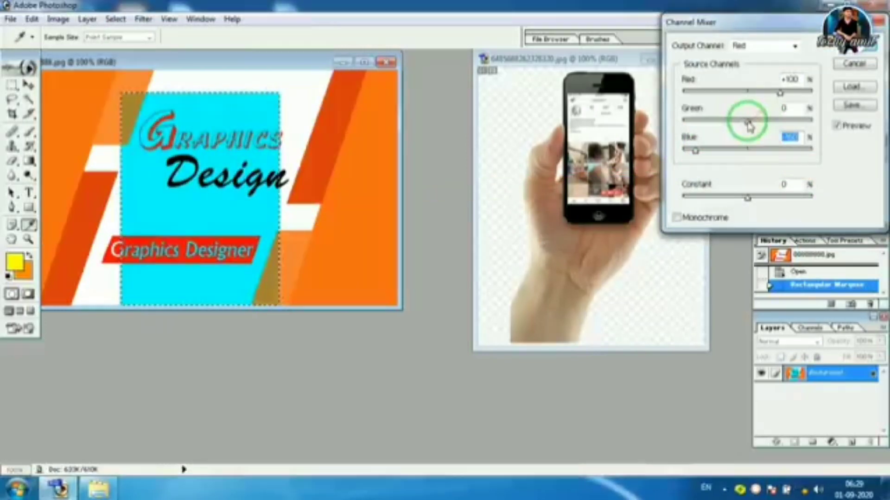
{"action": "left_click_drag", "start_coordinate": [780, 122], "coordinate": [747, 124]}
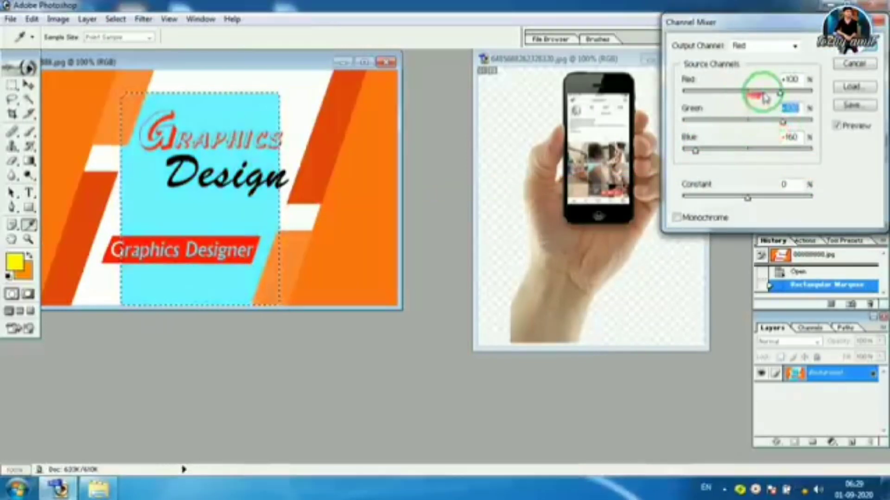
{"action": "left_click_drag", "start_coordinate": [785, 93], "coordinate": [731, 95]}
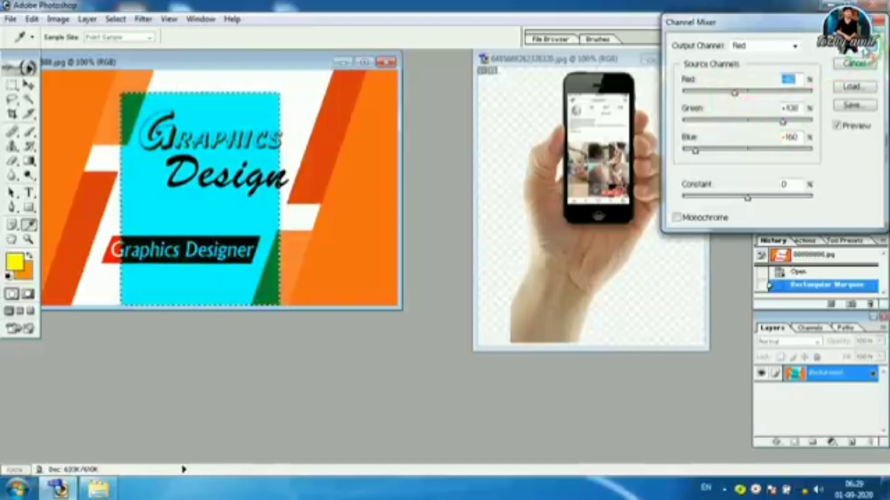
{"action": "left_click", "coordinate": [853, 46]}
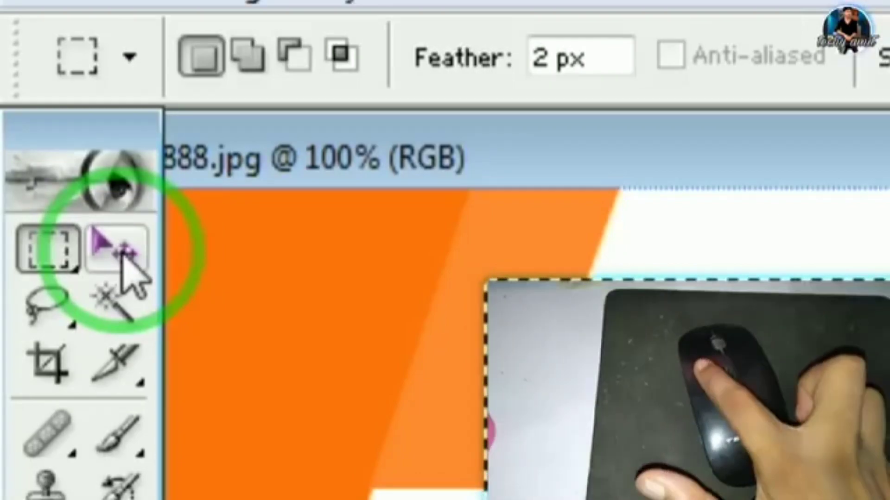
With the Move tool, shift the cyan panel right and down, then drag it into the phone image.
{"action": "left_click", "coordinate": [129, 260]}
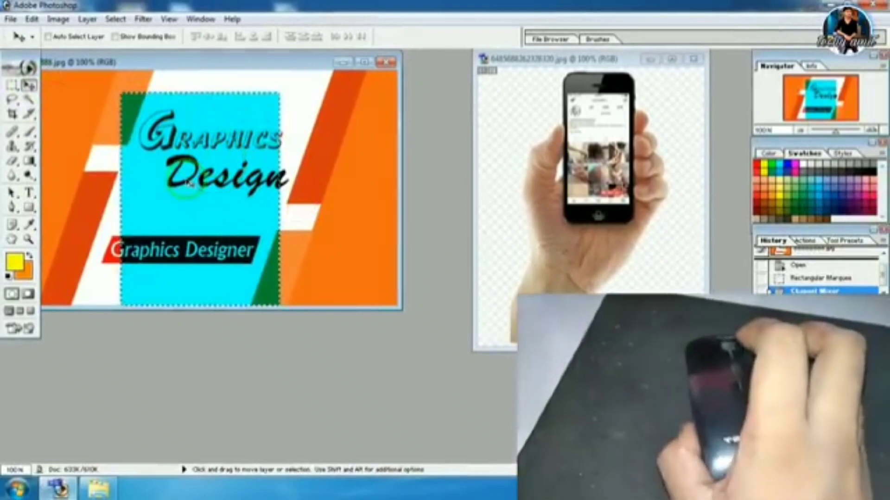
{"action": "mouse_move", "coordinate": [172, 161]}
{"action": "left_mouse_down"}
{"action": "mouse_move", "coordinate": [325, 163]}
{"action": "mouse_move", "coordinate": [211, 164]}
{"action": "left_mouse_up"}
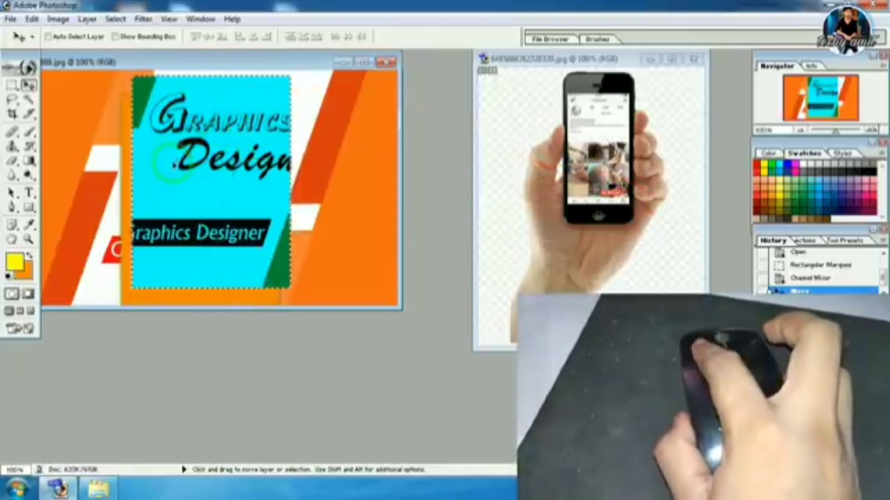
{"action": "left_click_drag", "start_coordinate": [181, 160], "coordinate": [425, 211]}
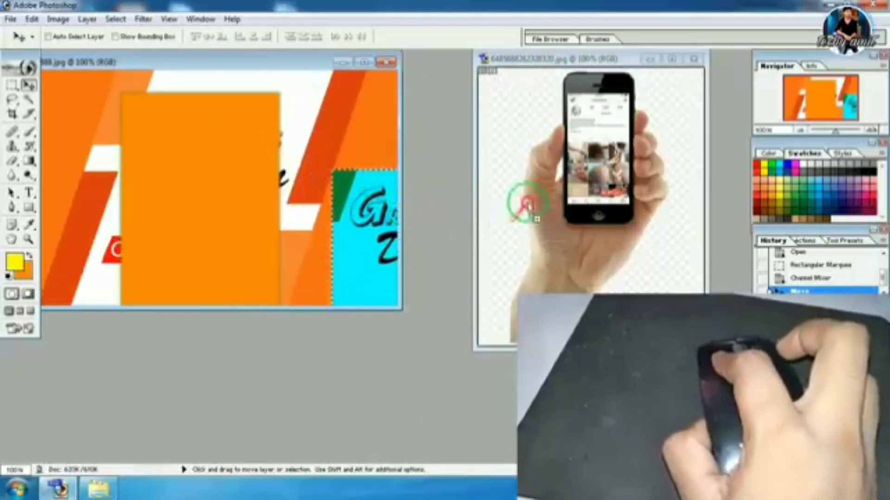
{"action": "left_click_drag", "start_coordinate": [499, 221], "coordinate": [598, 139]}
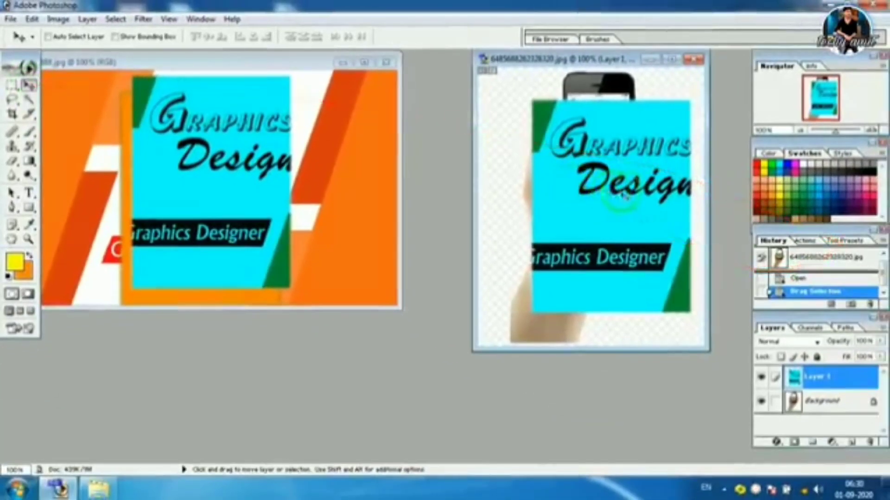
{"action": "left_click", "coordinate": [29, 85]}
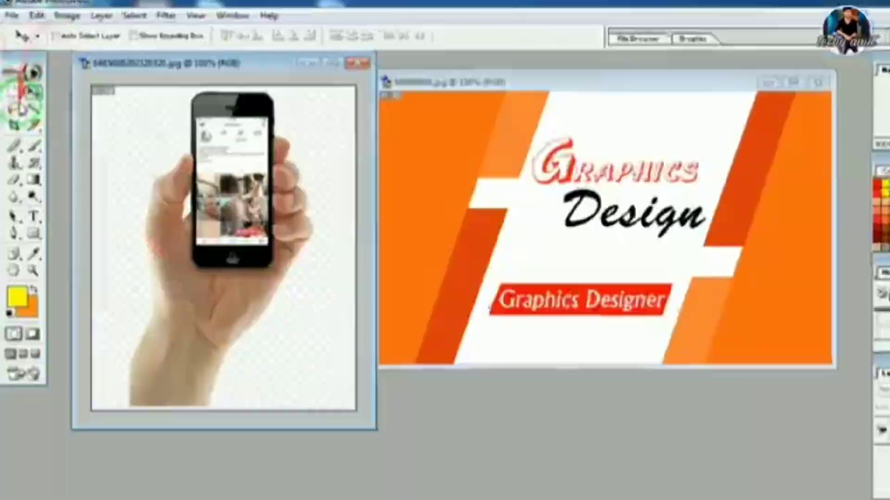
Choose the plain Lasso Tool and trace a freehand outline around the phone and gripping fingers.
{"action": "left_click", "coordinate": [13, 99]}
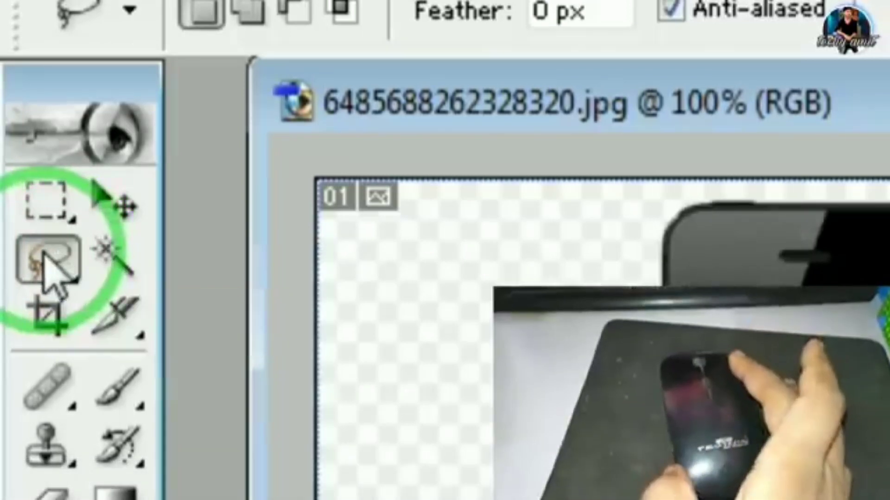
{"action": "right_click", "coordinate": [45, 254]}
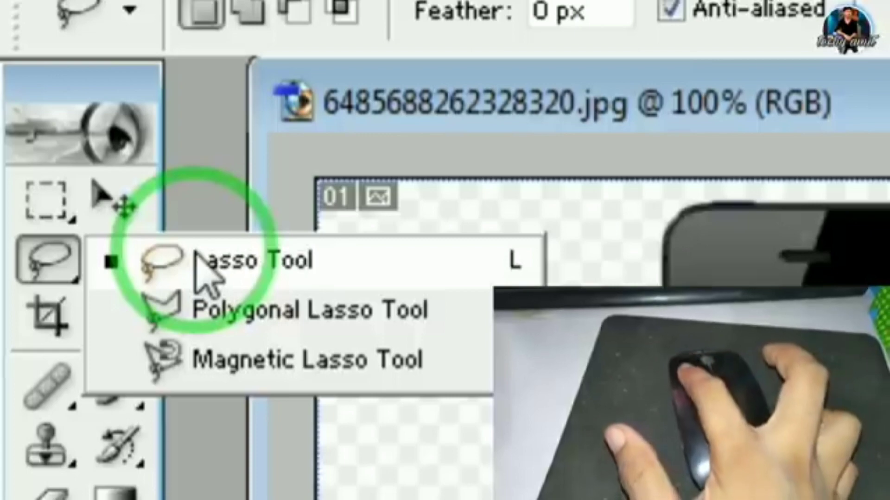
{"action": "left_click", "coordinate": [196, 252]}
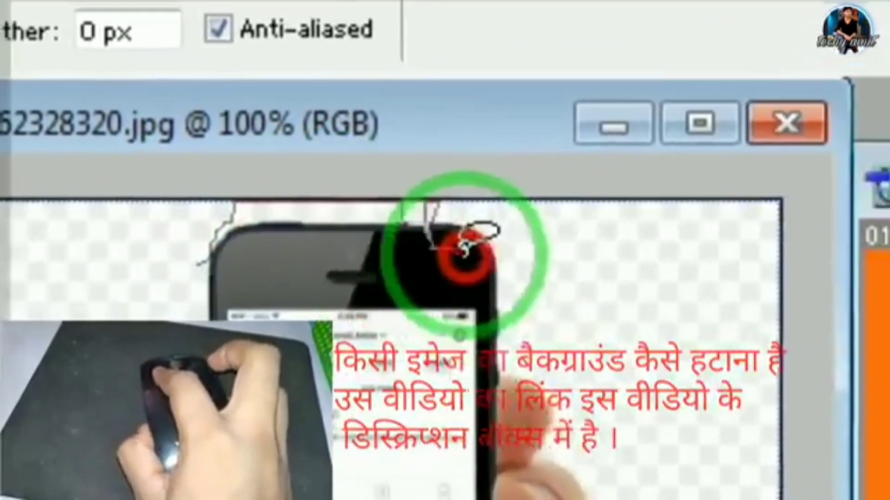
{"action": "mouse_move", "coordinate": [463, 252]}
{"action": "left_mouse_down"}
{"action": "mouse_move", "coordinate": [456, 308]}
{"action": "mouse_move", "coordinate": [408, 244]}
{"action": "mouse_move", "coordinate": [449, 206]}
{"action": "left_mouse_up"}
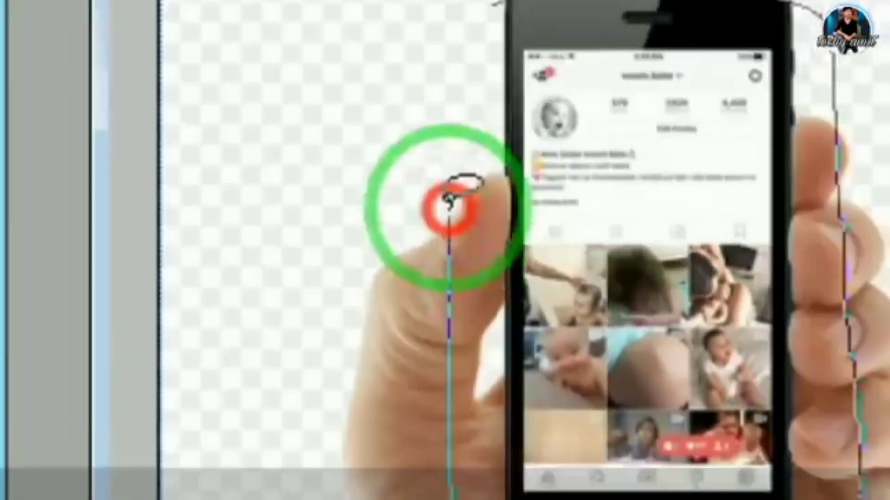
{"action": "left_click_drag", "start_coordinate": [448, 204], "coordinate": [449, 243]}
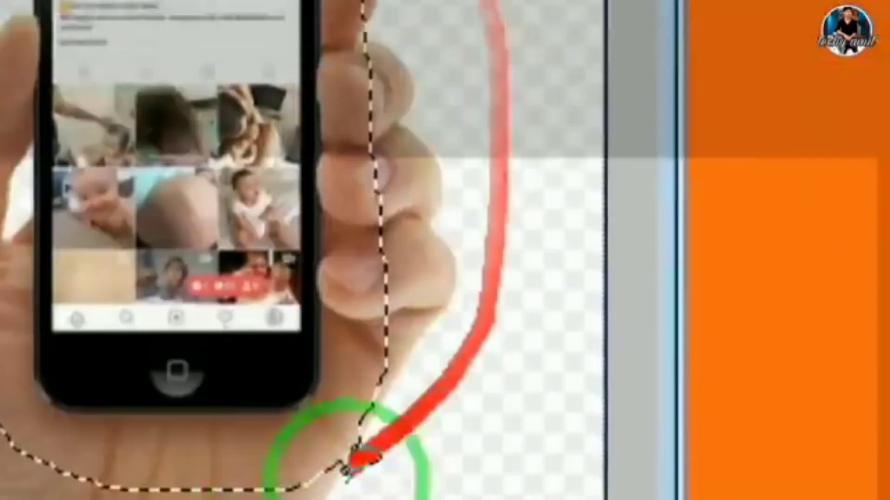
{"action": "left_click_drag", "start_coordinate": [449, 262], "coordinate": [334, 148]}
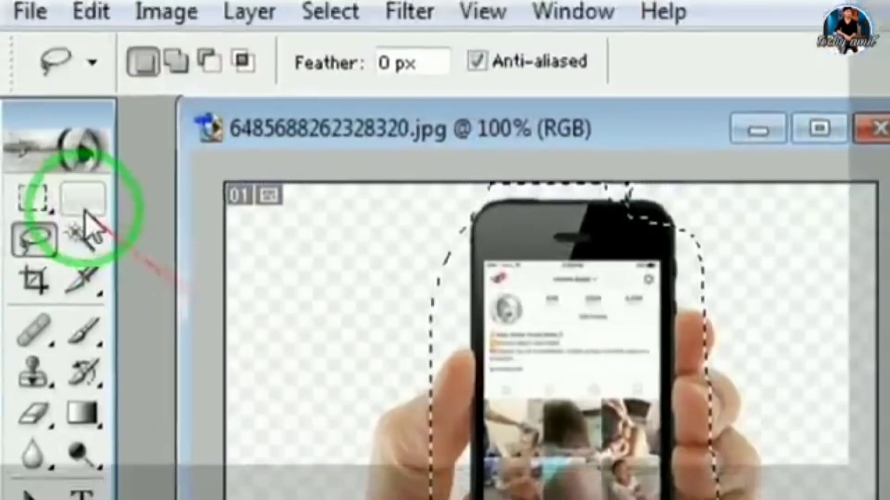
Drag the phone-and-hand cut-out into the orange banner with the Move tool, then return to the hand photo.
{"action": "left_click", "coordinate": [29, 85]}
{"action": "left_click_drag", "start_coordinate": [357, 273], "coordinate": [482, 223]}
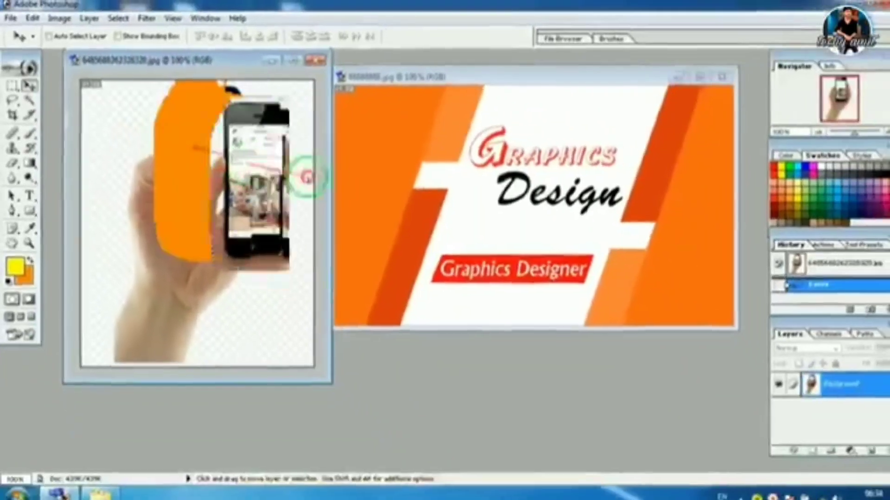
{"action": "left_click", "coordinate": [289, 199]}
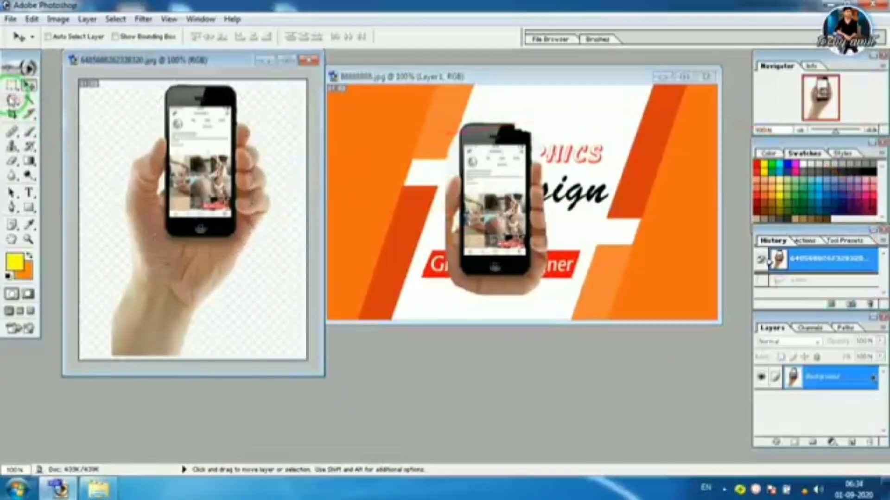
{"action": "left_click", "coordinate": [12, 99]}
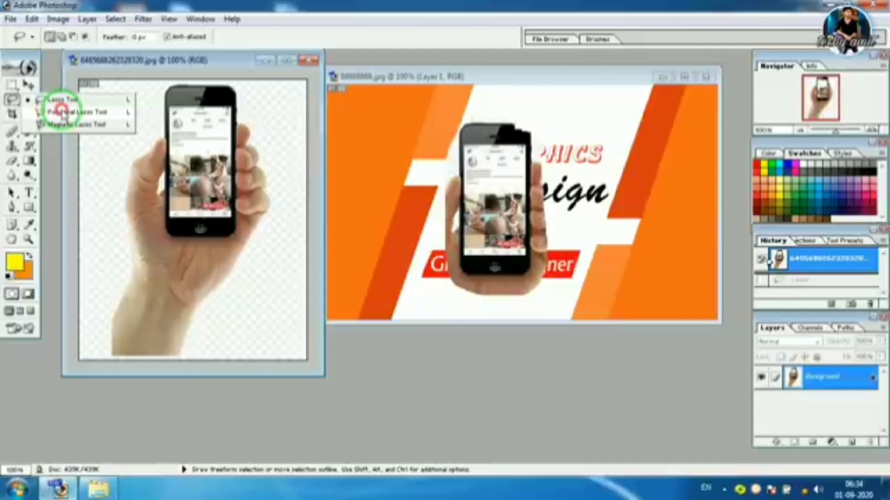
Click Polygonal Lasso corner points around the hand and phone, closing the path at the start point.
{"action": "left_click", "coordinate": [63, 112]}
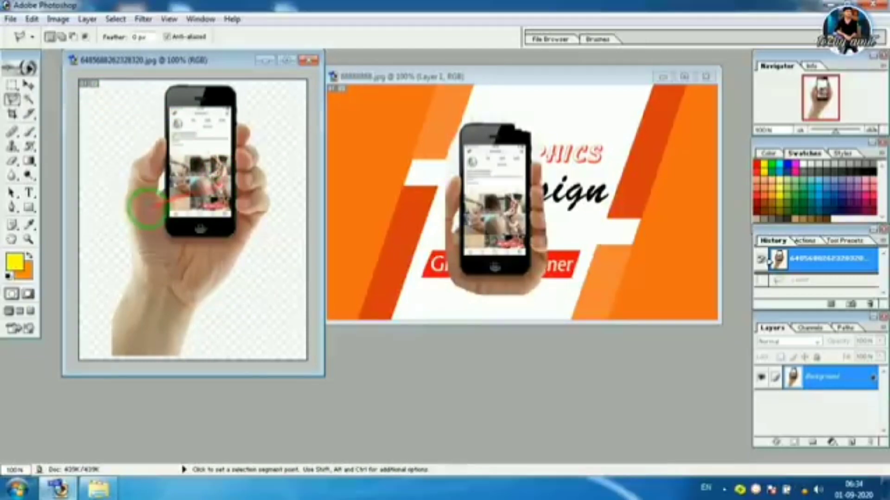
{"action": "left_click", "coordinate": [132, 163]}
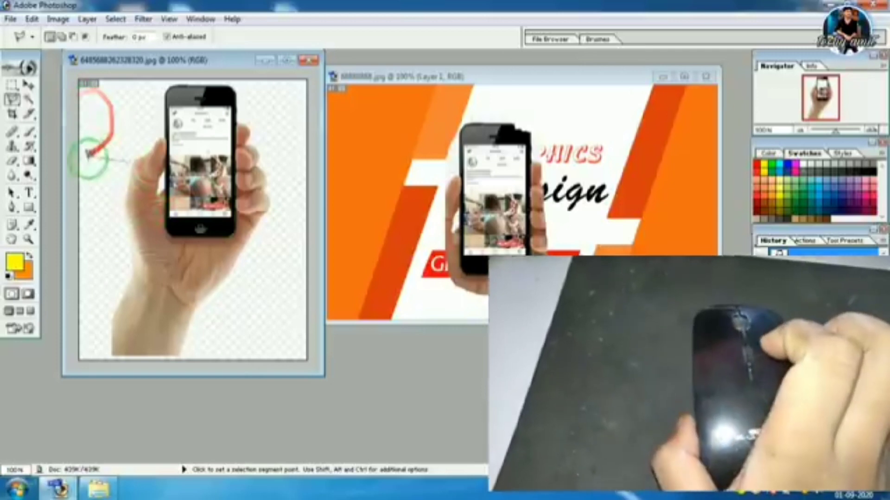
{"action": "left_click", "coordinate": [123, 190]}
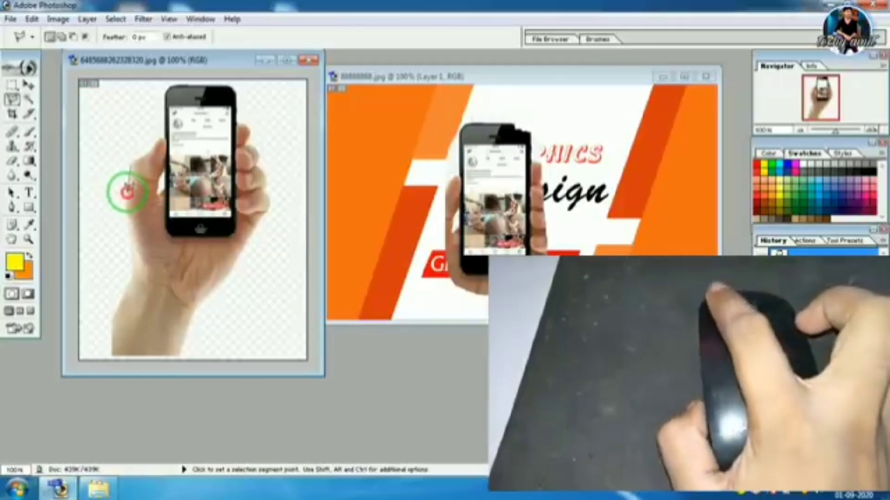
{"action": "left_click", "coordinate": [98, 215]}
{"action": "left_click", "coordinate": [123, 205]}
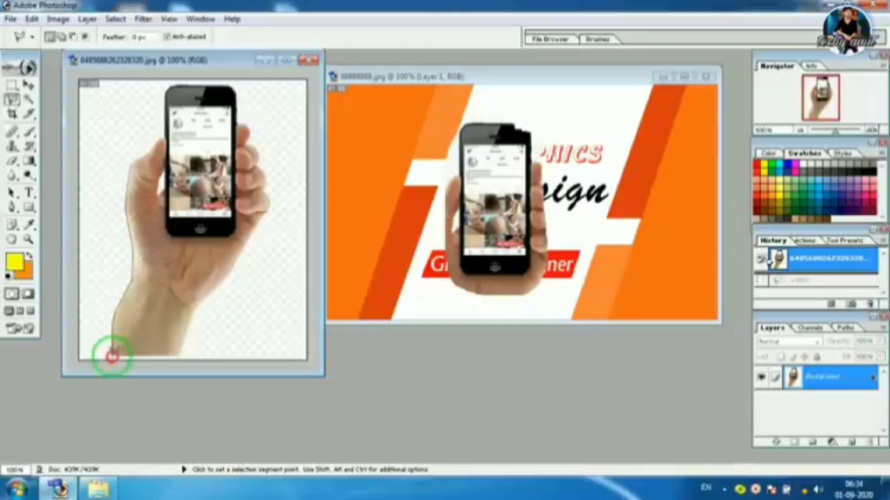
{"action": "left_click", "coordinate": [299, 244]}
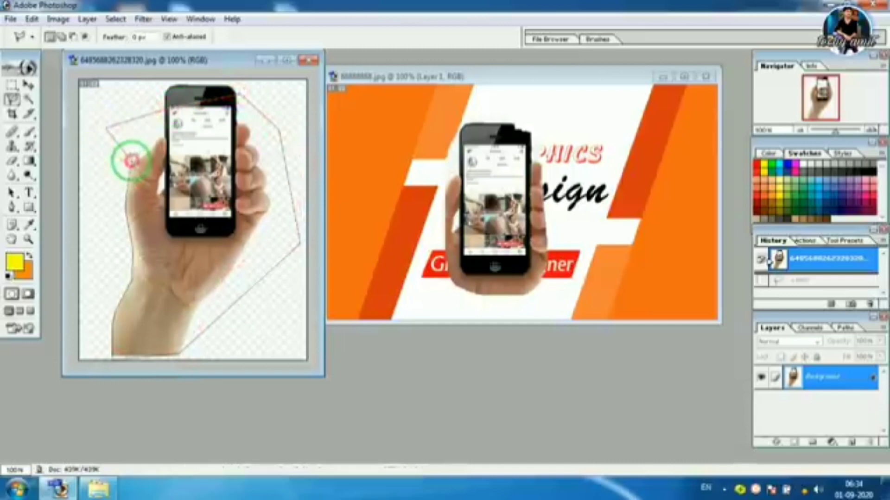
{"action": "left_click", "coordinate": [127, 160]}
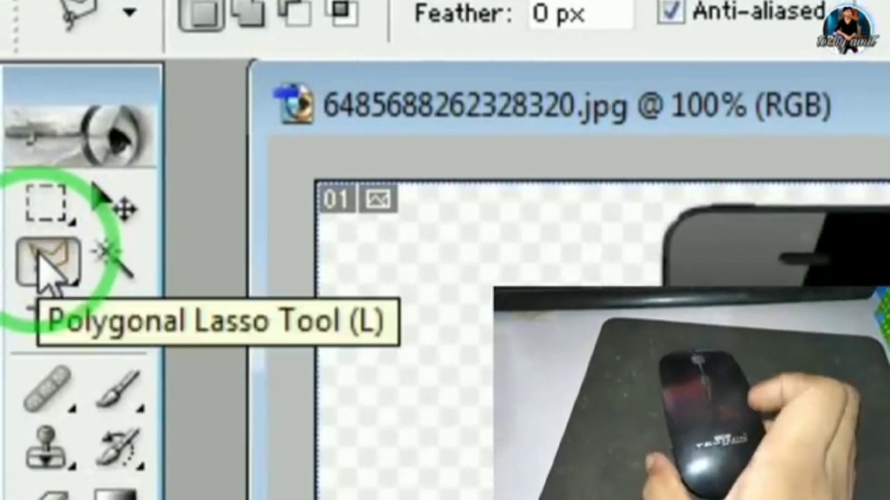
{"action": "right_click", "coordinate": [40, 259]}
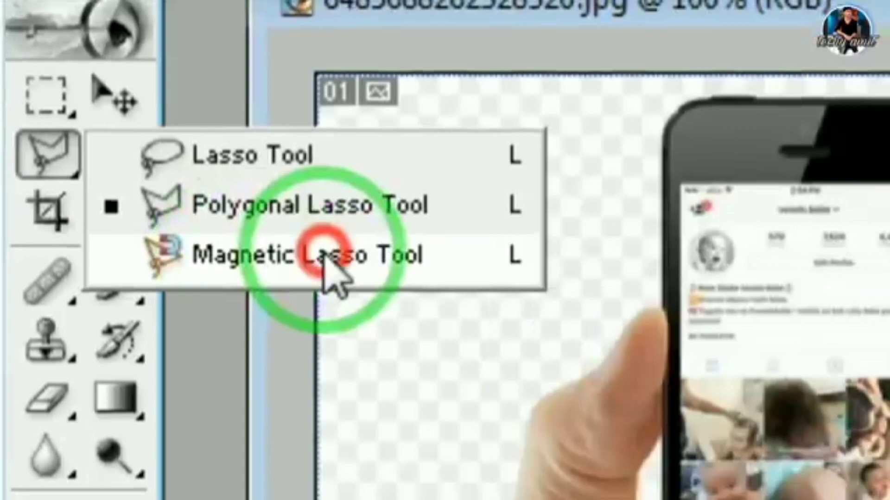
Trace just the phone's outline with the Magnetic Lasso Tool until the path closes.
{"action": "left_click", "coordinate": [325, 259]}
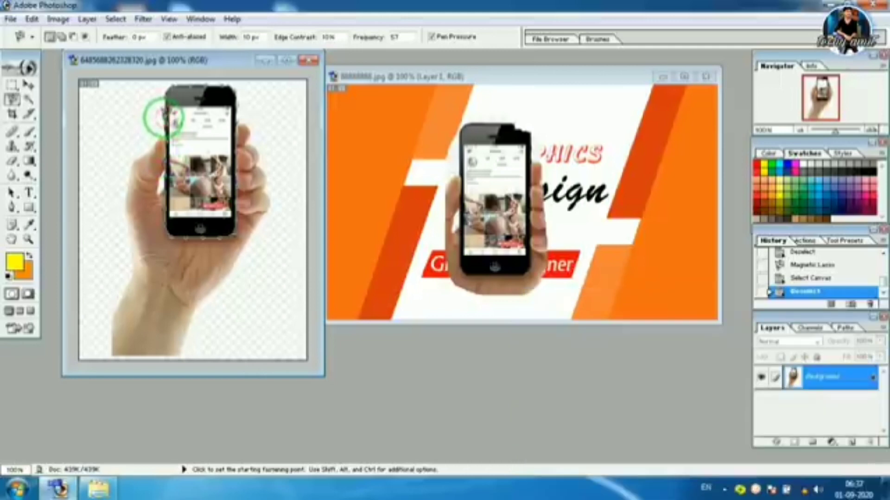
{"action": "left_click", "coordinate": [167, 122]}
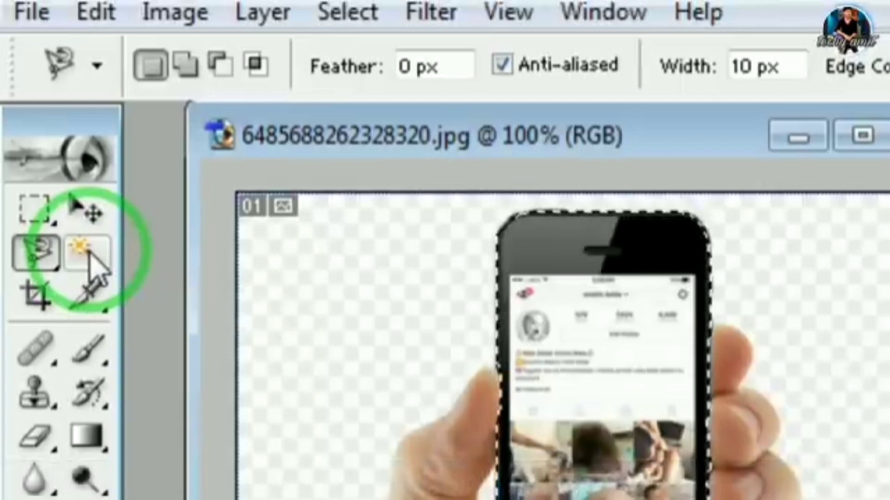
Use the Magic Wand to click the orange stripe, then the red Graphics Designer strip.
{"action": "left_click", "coordinate": [89, 253]}
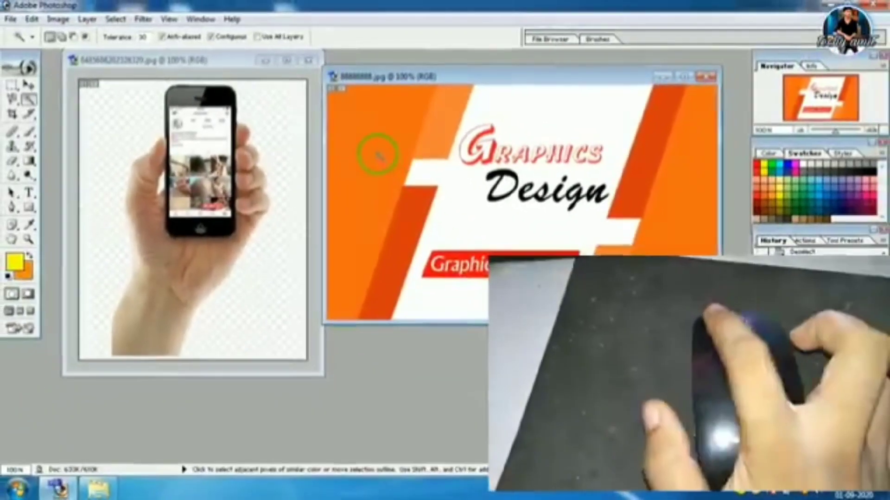
{"action": "left_click", "coordinate": [379, 157]}
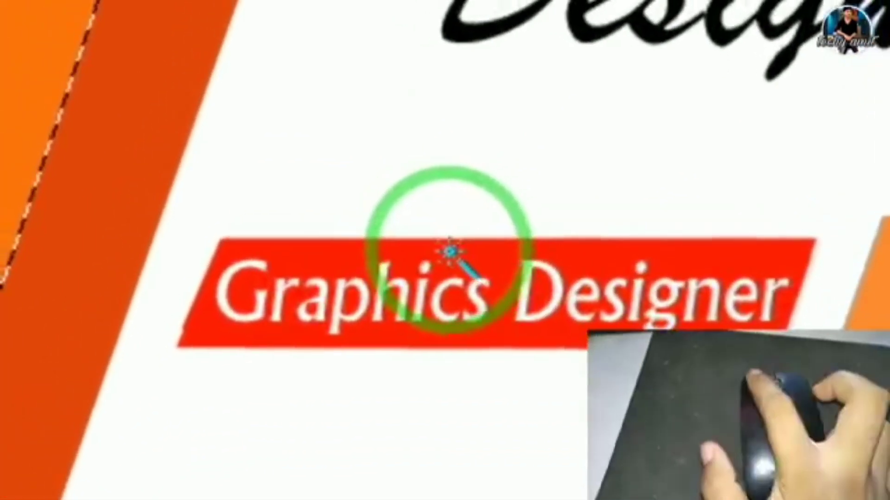
{"action": "left_click", "coordinate": [445, 253]}
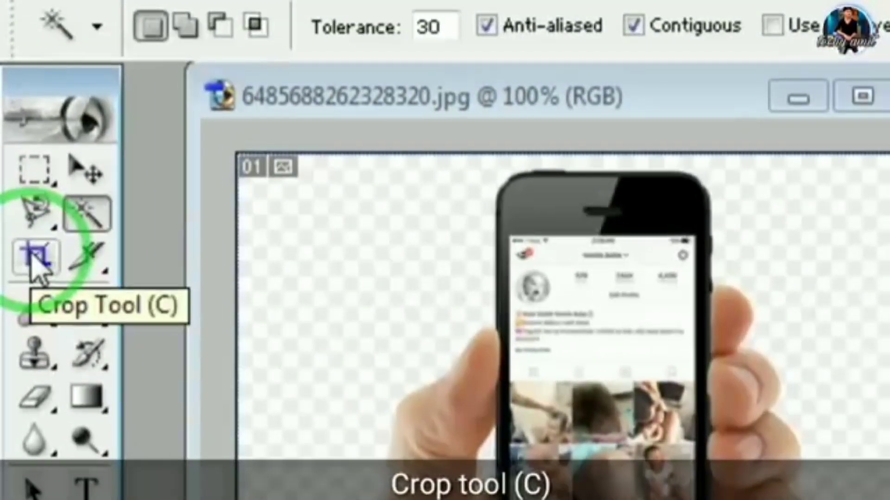
Crop the banner to its central white Graphics Design area, pulling the left and right edges inward.
{"action": "left_click", "coordinate": [36, 257]}
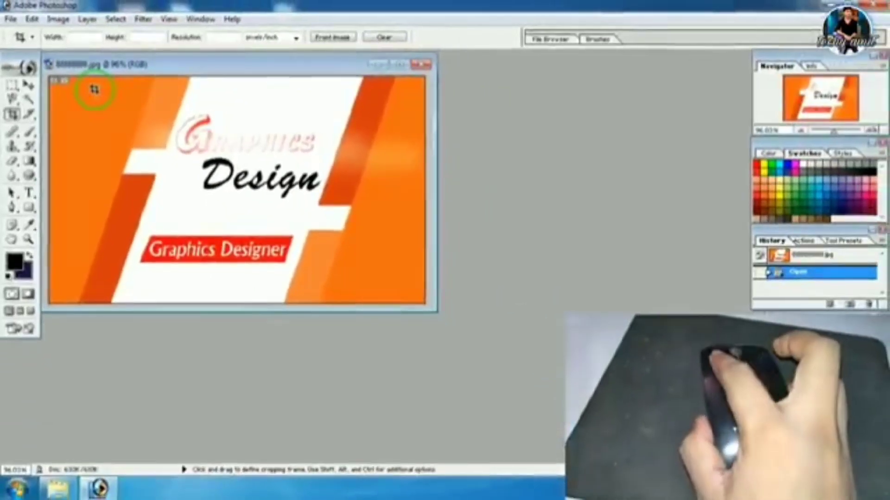
{"action": "left_click_drag", "start_coordinate": [95, 89], "coordinate": [299, 295]}
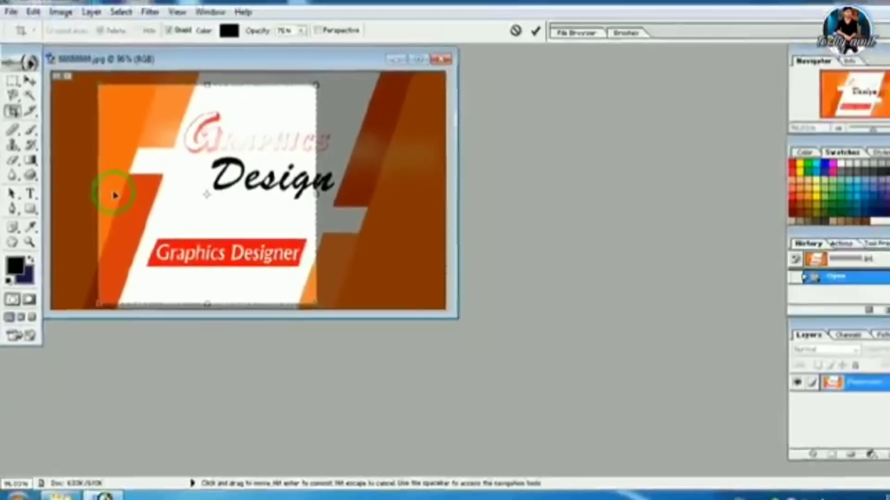
{"action": "left_click_drag", "start_coordinate": [94, 193], "coordinate": [127, 192]}
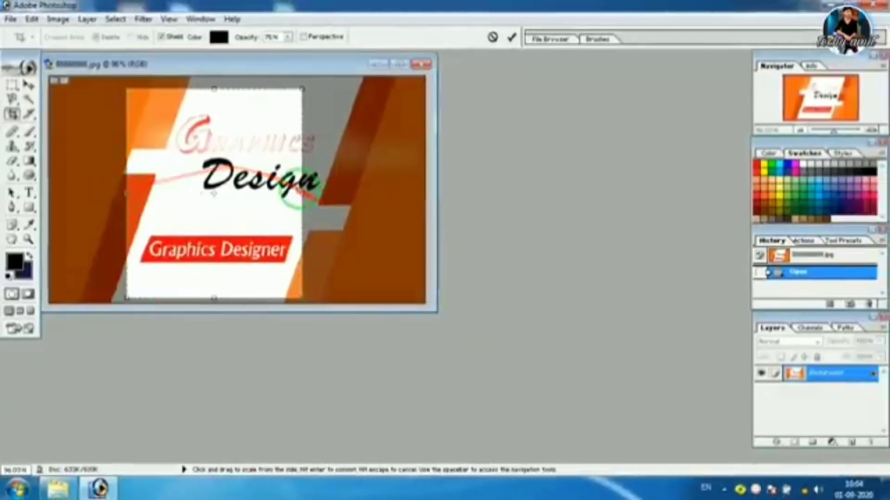
{"action": "left_click_drag", "start_coordinate": [291, 193], "coordinate": [284, 193]}
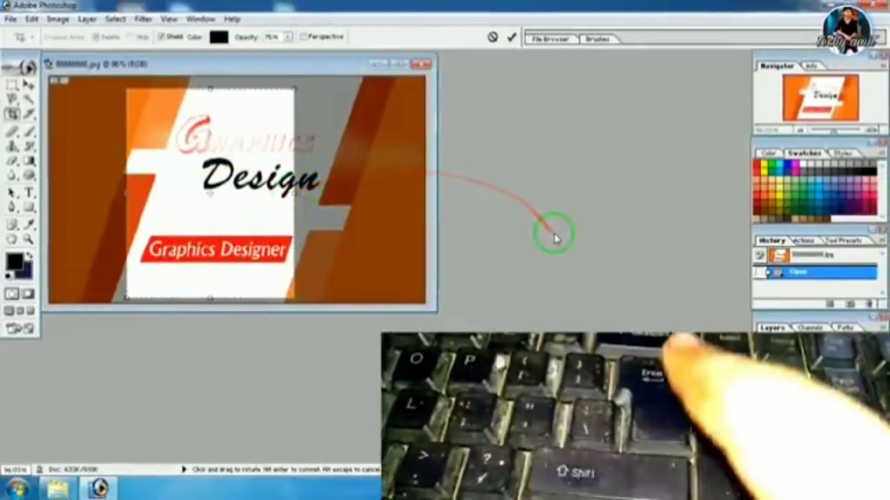
{"action": "key", "text": "Return"}
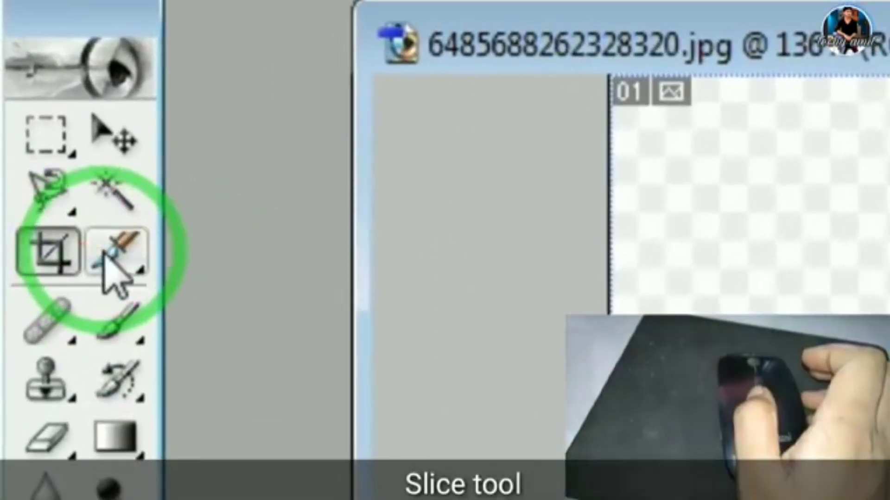
Draw slice 02 over the upper portion of the hand-and-phone photo with the Slice Tool.
{"action": "left_click", "coordinate": [105, 258]}
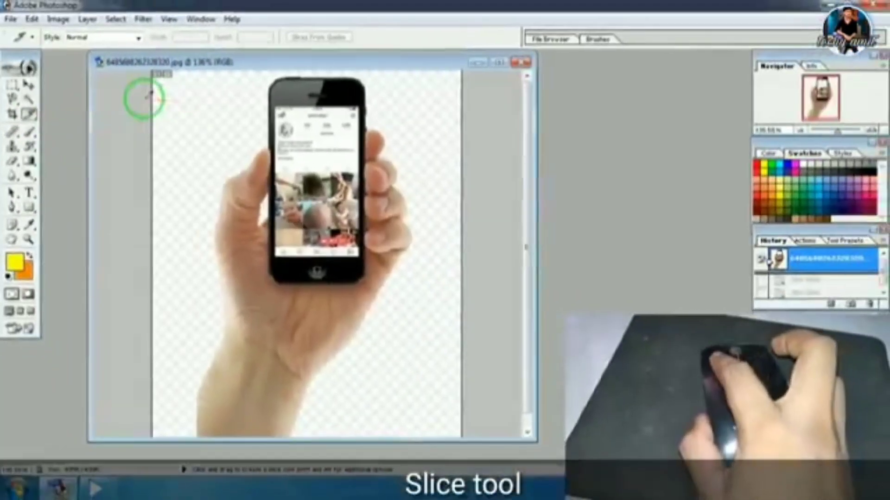
{"action": "left_click_drag", "start_coordinate": [463, 241], "coordinate": [462, 241]}
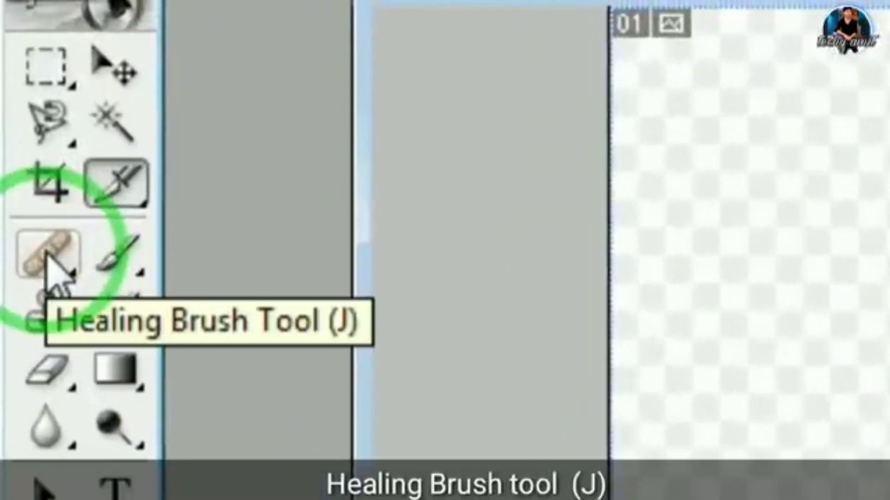
Heal the palm creases just below the phone with the Healing Brush, zoomed to about 245%.
{"action": "left_click", "coordinate": [46, 260]}
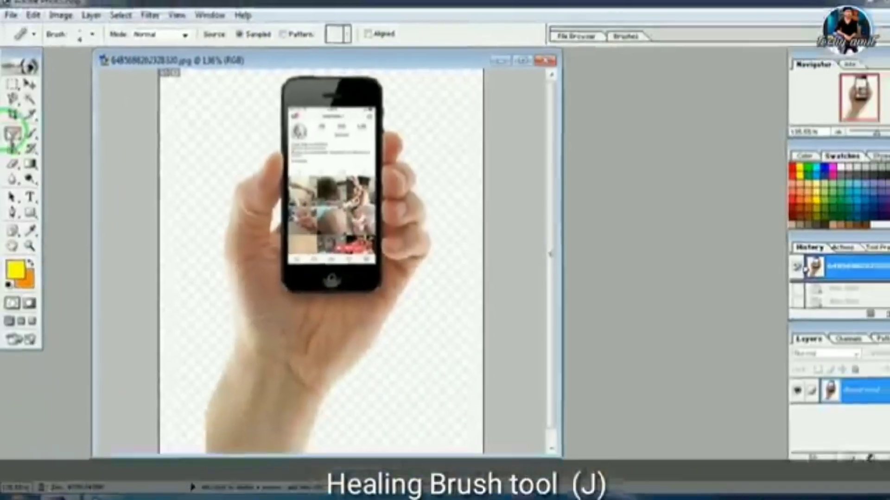
{"action": "left_click", "coordinate": [339, 347], "text": "alt"}
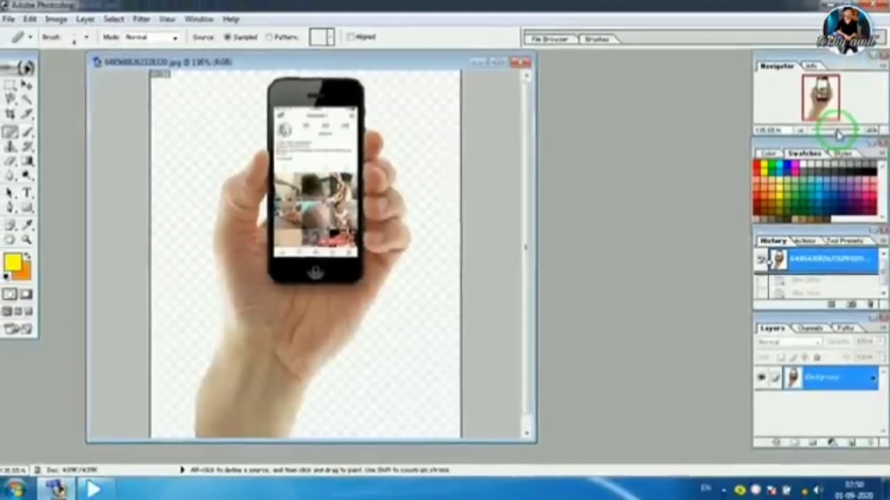
{"action": "left_click_drag", "start_coordinate": [835, 133], "coordinate": [845, 135]}
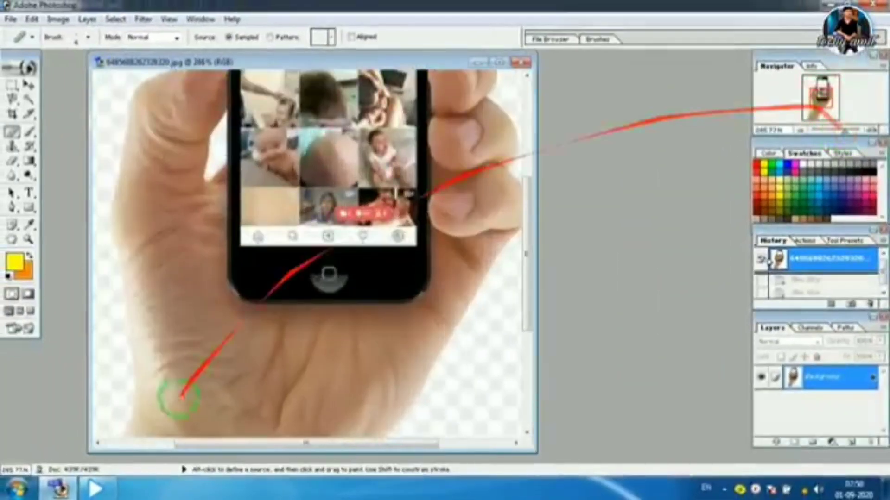
{"action": "scroll", "coordinate": [214, 410], "scroll_direction": "down", "scroll_amount": 2}
{"action": "scroll", "coordinate": [223, 384], "scroll_direction": "down", "scroll_amount": 2}
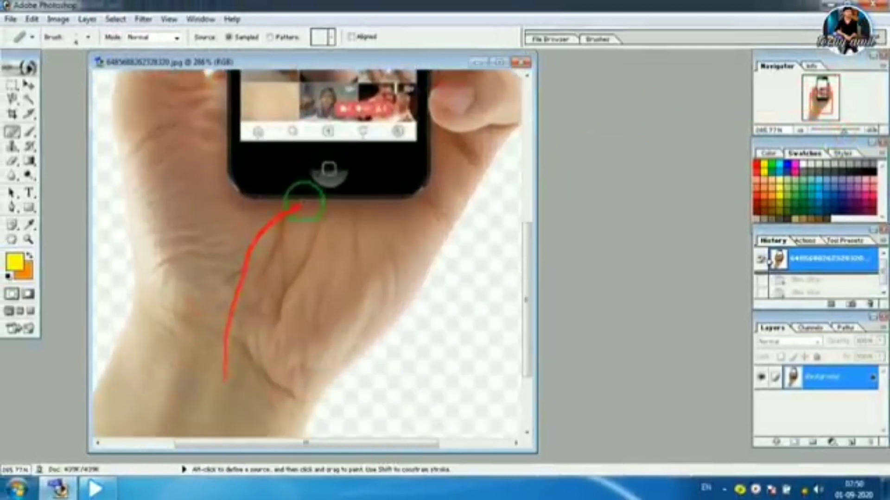
{"action": "scroll", "coordinate": [287, 253], "scroll_direction": "up", "scroll_amount": 2}
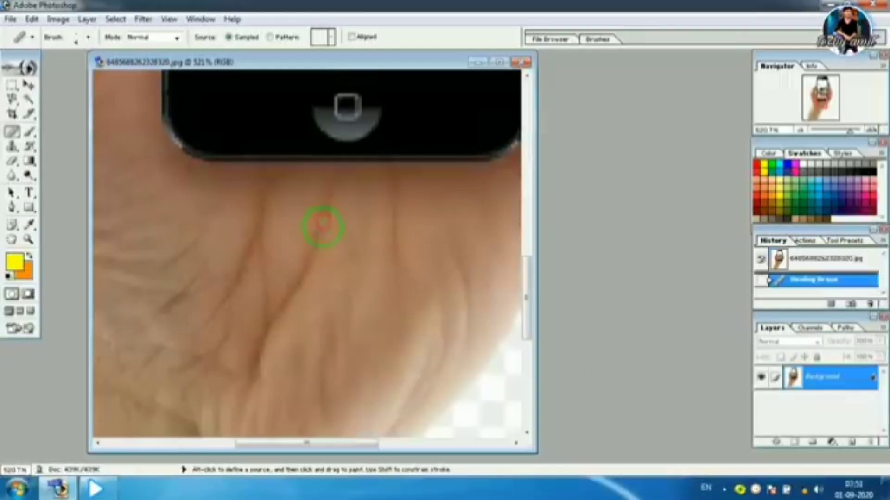
{"action": "left_click", "coordinate": [316, 235]}
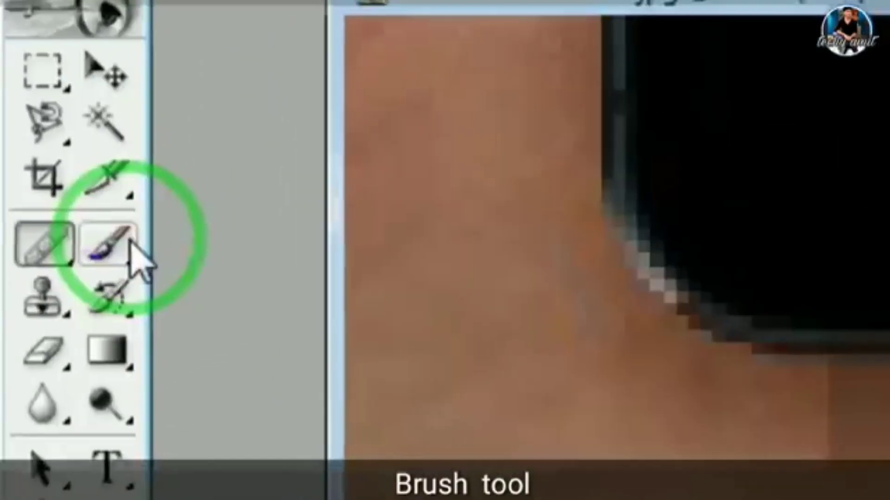
Paint a yellow brush stroke below the phone, then an olive stroke across the hand.
{"action": "left_click", "coordinate": [30, 134]}
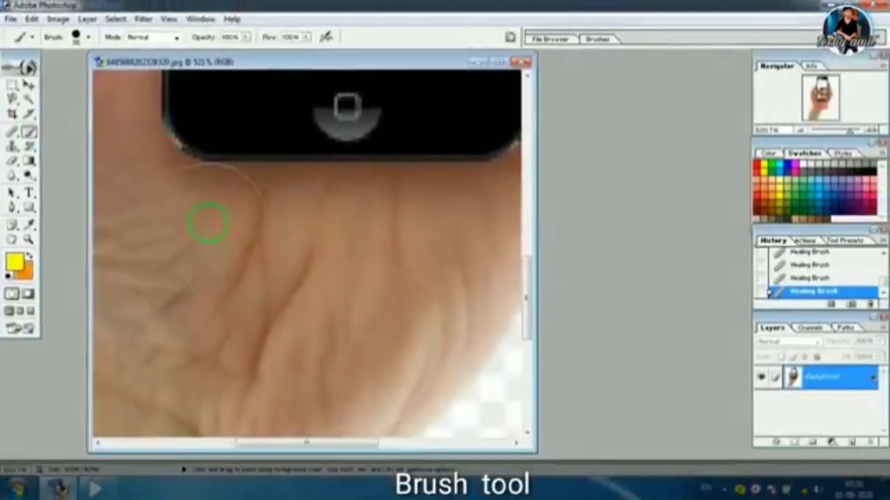
{"action": "mouse_move", "coordinate": [209, 223]}
{"action": "left_mouse_down"}
{"action": "mouse_move", "coordinate": [338, 239]}
{"action": "mouse_move", "coordinate": [298, 258]}
{"action": "left_mouse_up"}
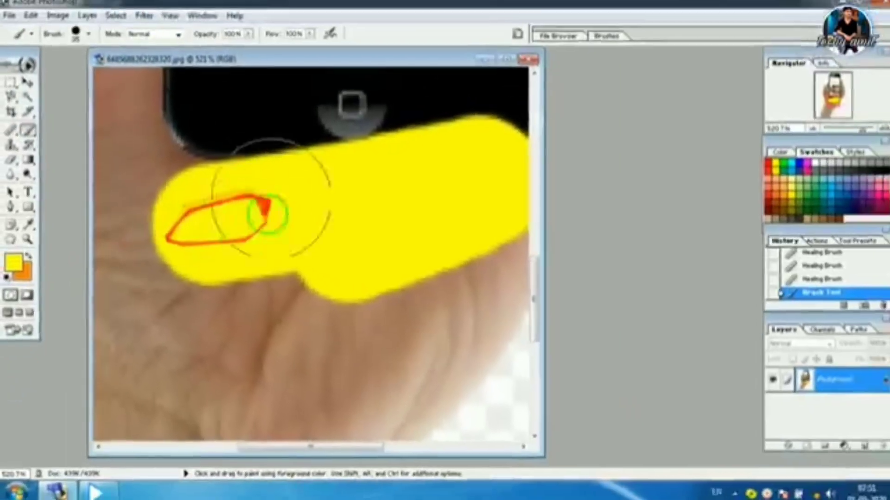
{"action": "left_click", "coordinate": [10, 260]}
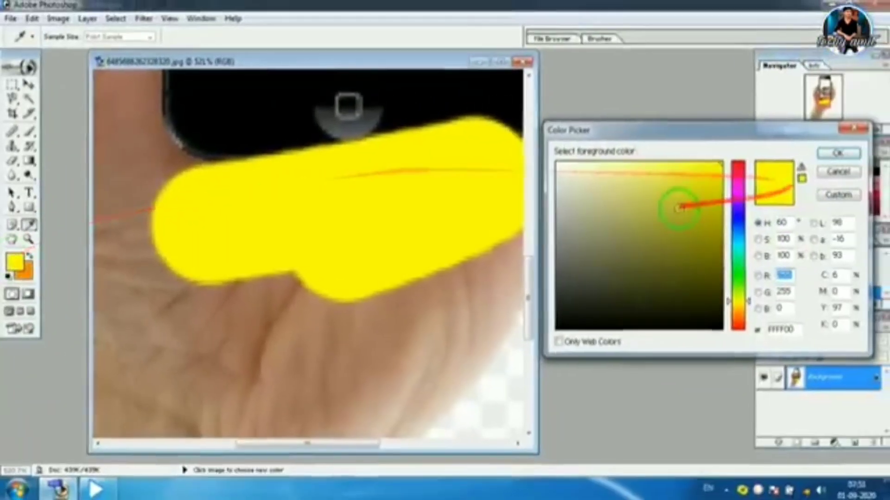
{"action": "left_click", "coordinate": [657, 272]}
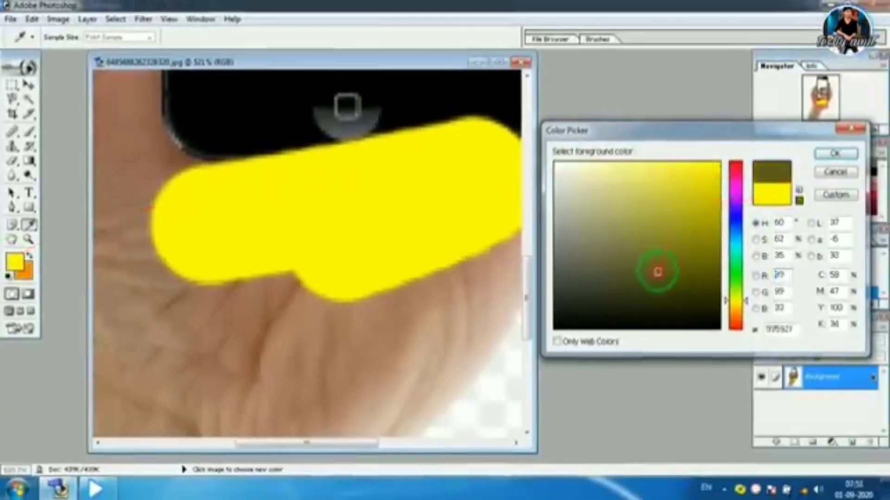
{"action": "left_click", "coordinate": [826, 155]}
{"action": "key", "text": "b"}
{"action": "mouse_move", "coordinate": [264, 268]}
{"action": "left_mouse_down"}
{"action": "mouse_move", "coordinate": [253, 234]}
{"action": "mouse_move", "coordinate": [291, 239]}
{"action": "mouse_move", "coordinate": [429, 200]}
{"action": "left_mouse_up"}
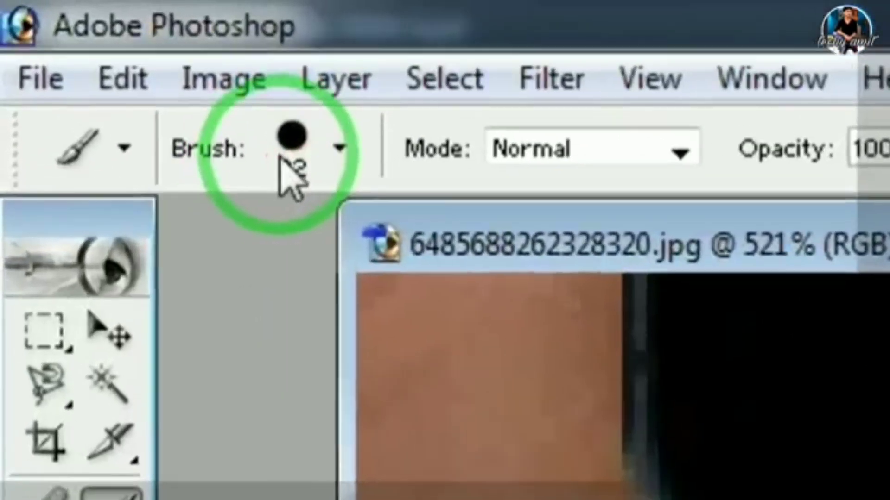
Paint a huge olive stroke with an enlarged brush, shrink the brush, then revert to the original snapshot.
{"action": "left_click", "coordinate": [74, 37]}
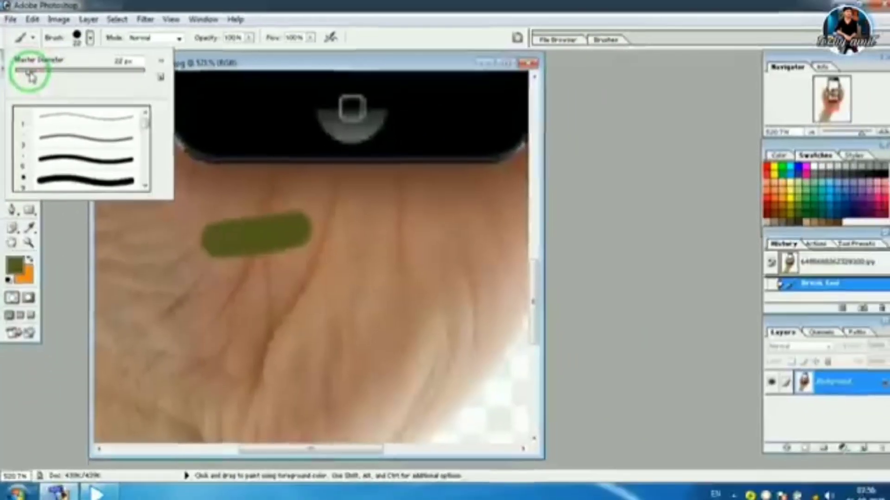
{"action": "left_click_drag", "start_coordinate": [100, 112], "coordinate": [70, 83]}
{"action": "left_click_drag", "start_coordinate": [249, 316], "coordinate": [417, 278]}
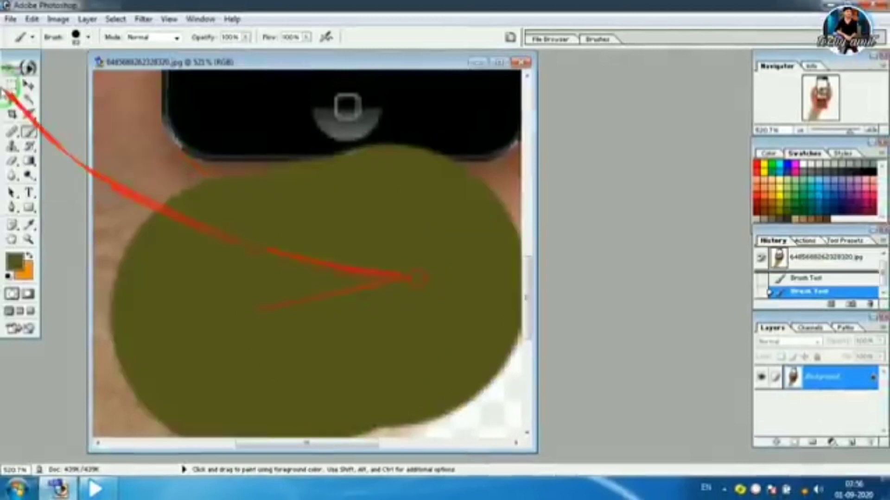
{"action": "left_click", "coordinate": [75, 38]}
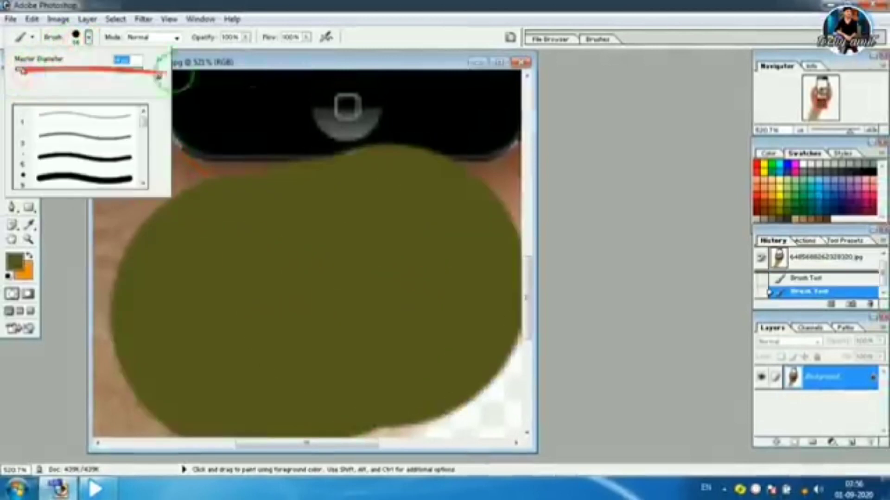
{"action": "left_click_drag", "start_coordinate": [253, 122], "coordinate": [352, 108]}
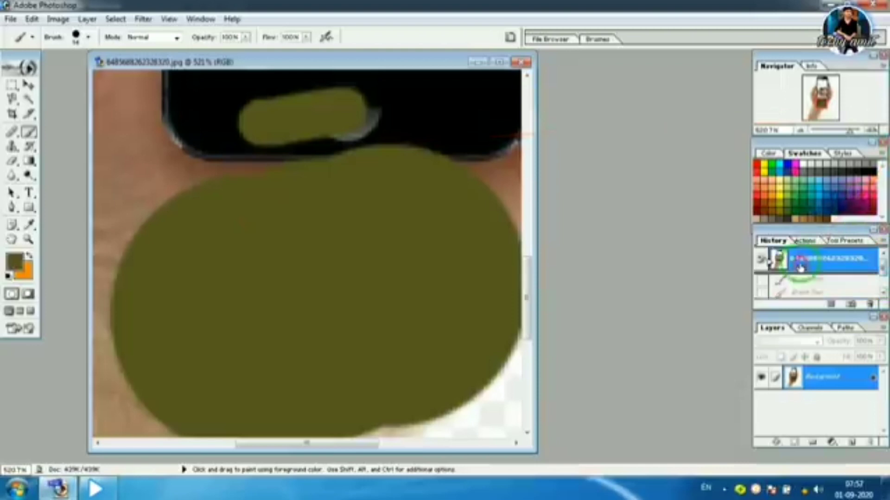
{"action": "left_click", "coordinate": [800, 267]}
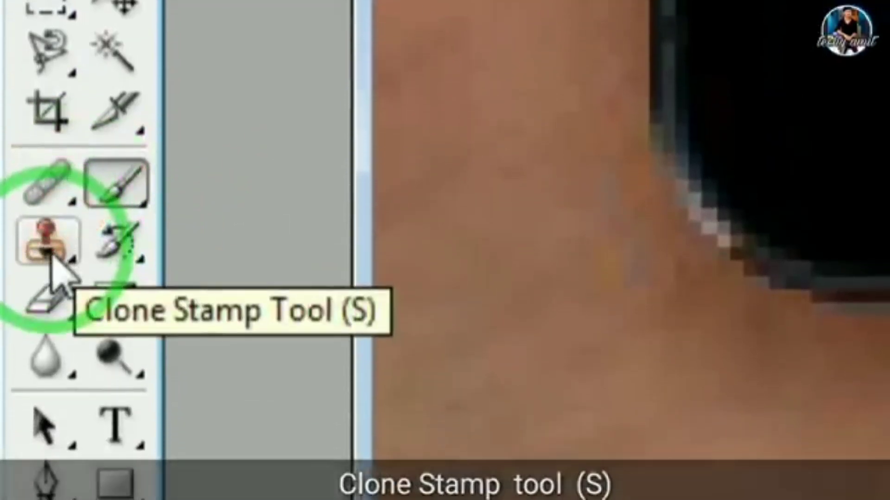
Zoom out to the whole photo and clone part of the phone near the wrist with Clone Stamp.
{"action": "left_click", "coordinate": [51, 257]}
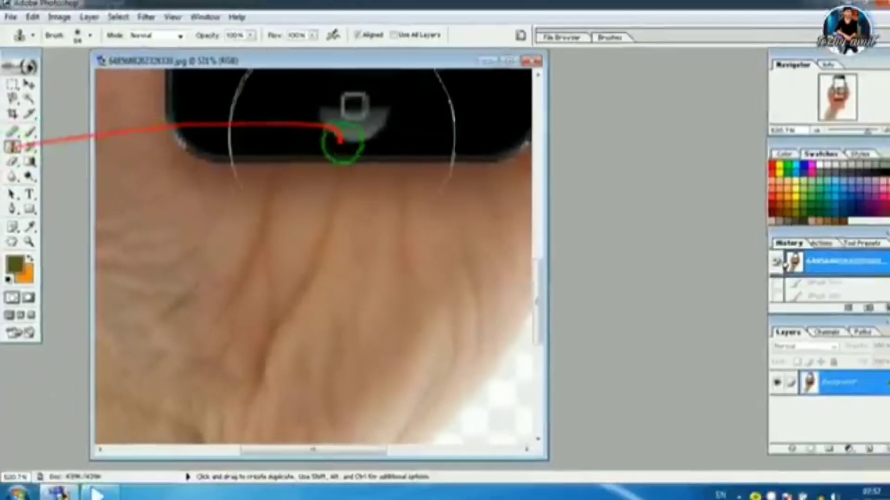
{"action": "left_click_drag", "start_coordinate": [851, 131], "coordinate": [832, 131]}
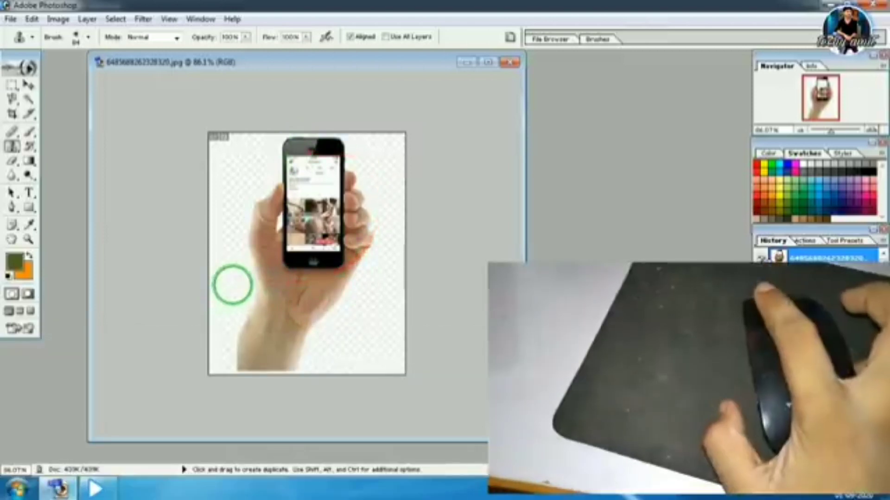
{"action": "mouse_move", "coordinate": [232, 283]}
{"action": "left_mouse_down"}
{"action": "mouse_move", "coordinate": [260, 290]}
{"action": "mouse_move", "coordinate": [232, 307]}
{"action": "mouse_move", "coordinate": [268, 307]}
{"action": "mouse_move", "coordinate": [218, 357]}
{"action": "mouse_move", "coordinate": [269, 368]}
{"action": "left_mouse_up"}
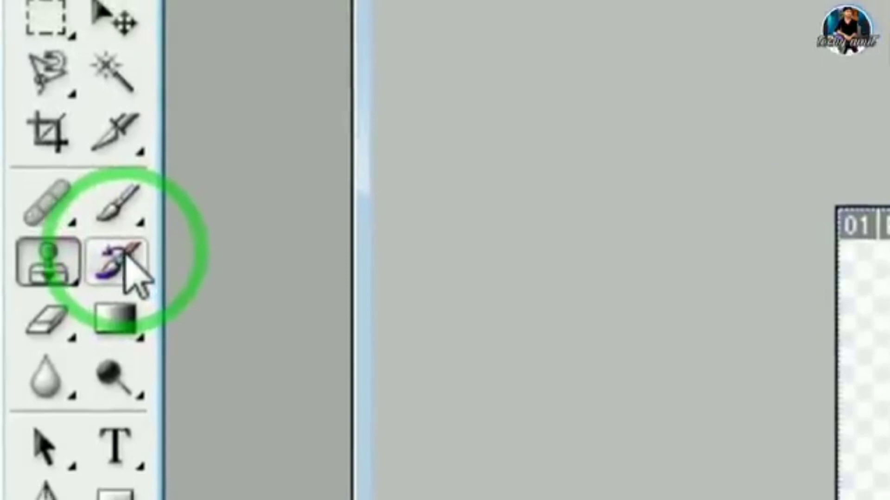
Scribble olive brush strokes over the hand photo and paint parts back with the History Brush.
{"action": "left_click", "coordinate": [125, 260]}
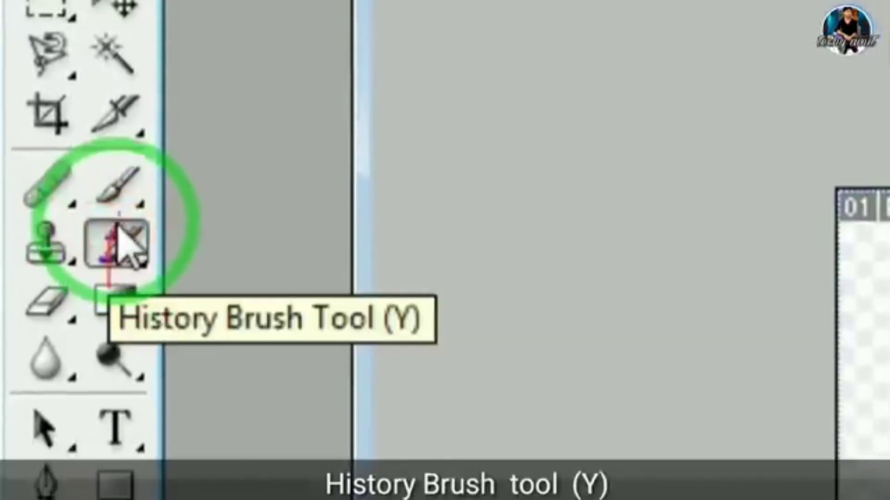
{"action": "left_click", "coordinate": [134, 253]}
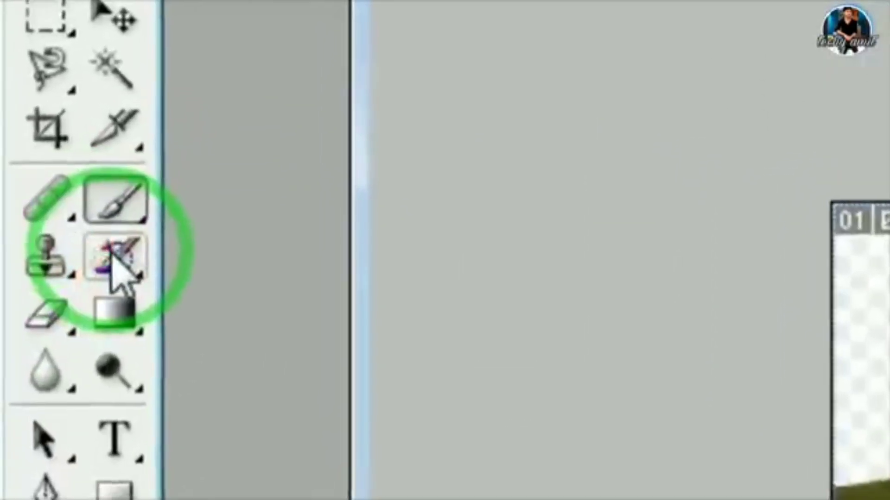
{"action": "left_click", "coordinate": [30, 146]}
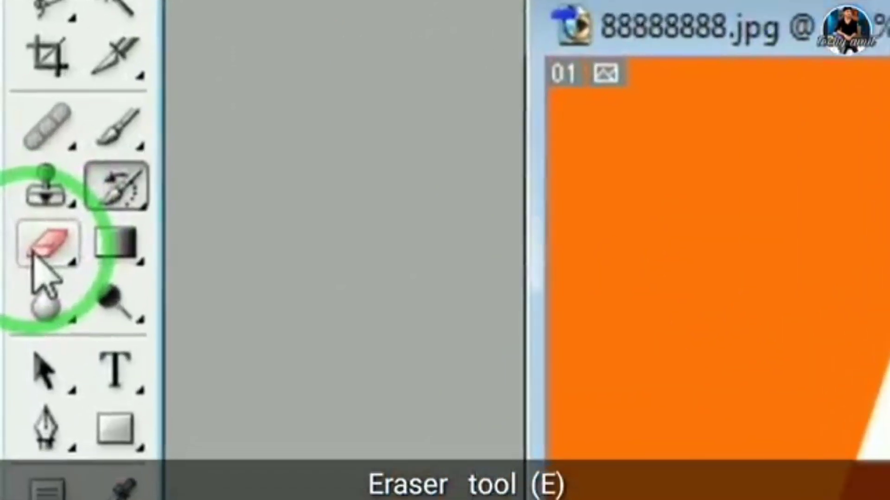
Erase patches of the banner's title with the Eraser and pick a new background colour.
{"action": "left_click", "coordinate": [28, 254]}
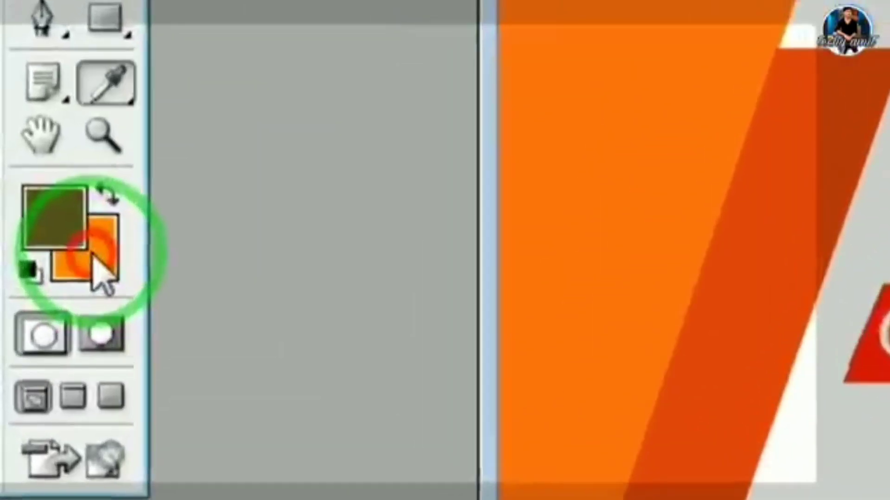
{"action": "left_click", "coordinate": [99, 273]}
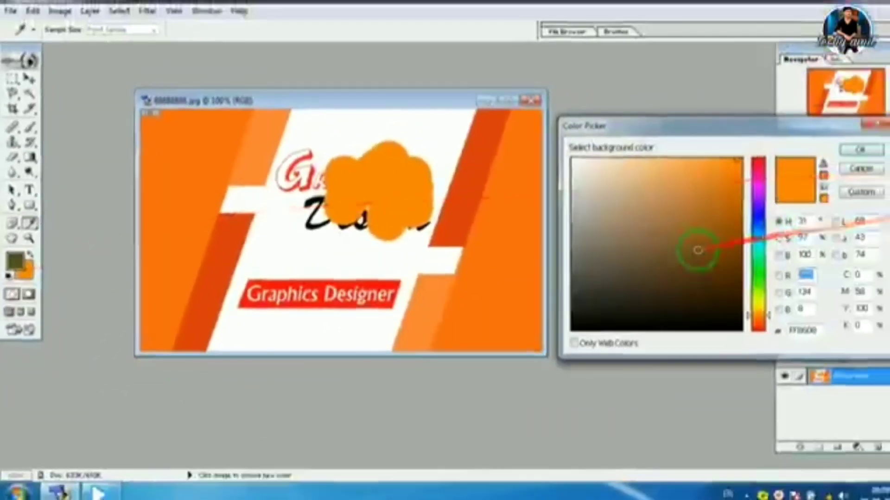
{"action": "left_click", "coordinate": [625, 320]}
{"action": "left_click", "coordinate": [833, 154]}
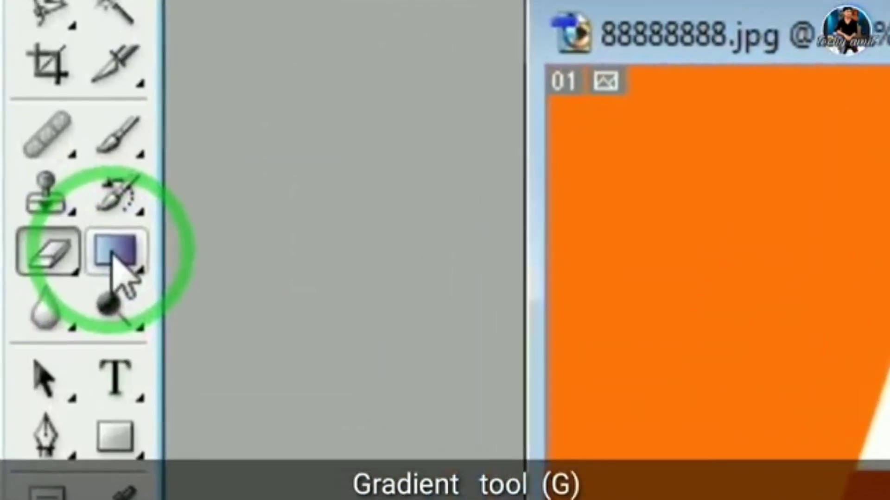
Drag a red-to-blue gradient across the banner from upper-left toward the lower right.
{"action": "left_click", "coordinate": [115, 254]}
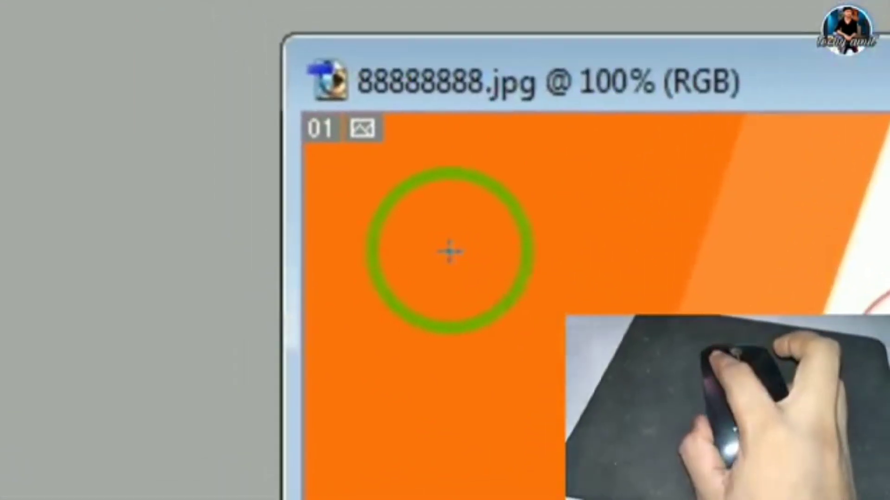
{"action": "left_click_drag", "start_coordinate": [449, 253], "coordinate": [433, 292]}
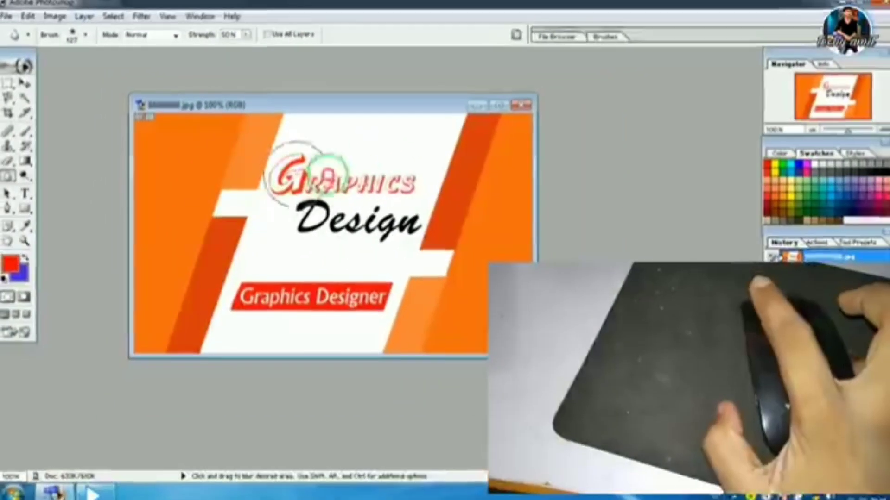
Blur the GRAPHICS title letters with two Blur Tool strokes.
{"action": "left_click_drag", "start_coordinate": [327, 172], "coordinate": [398, 178]}
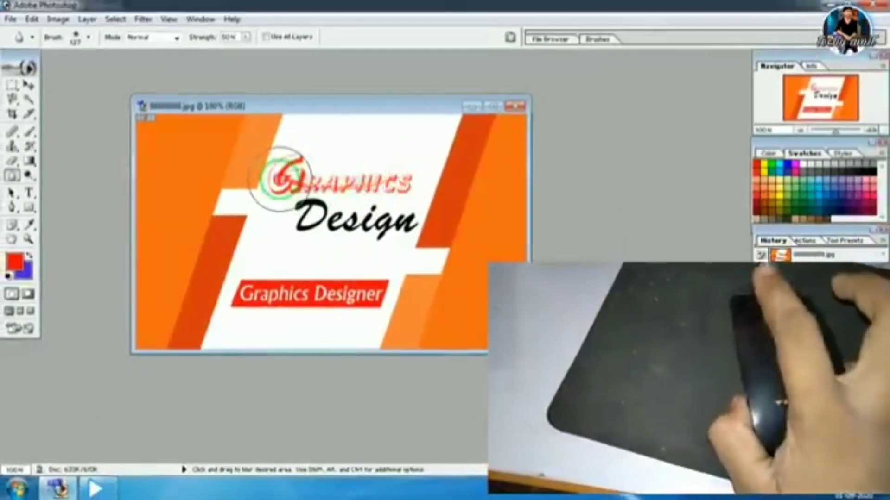
{"action": "left_click_drag", "start_coordinate": [278, 175], "coordinate": [396, 181]}
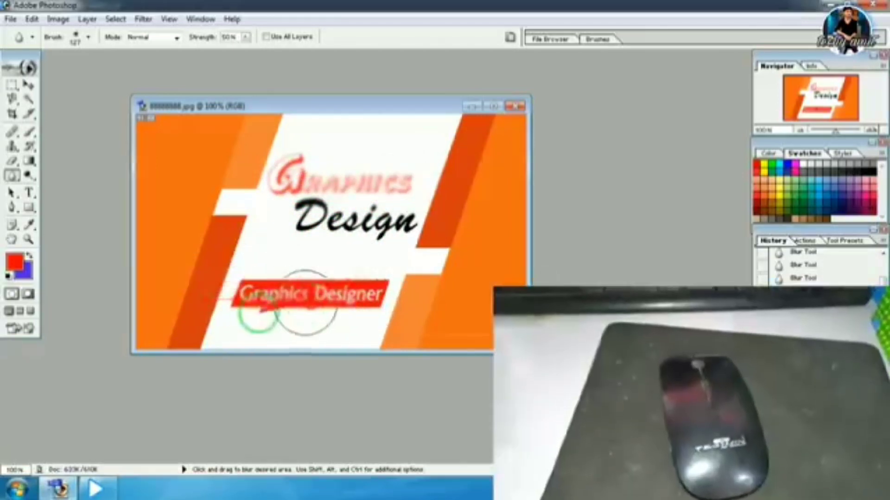
{"action": "left_click", "coordinate": [29, 175]}
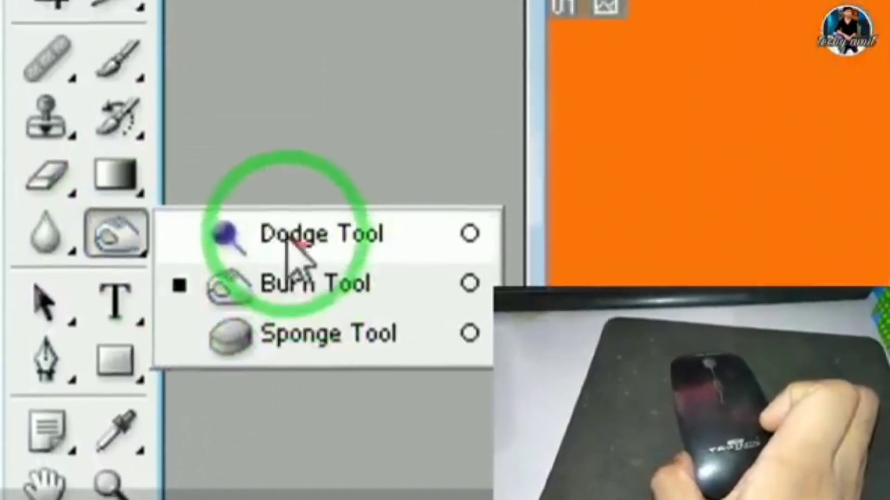
Lighten the title's large G with the Dodge Tool, then darken it with Burn.
{"action": "left_click", "coordinate": [315, 259]}
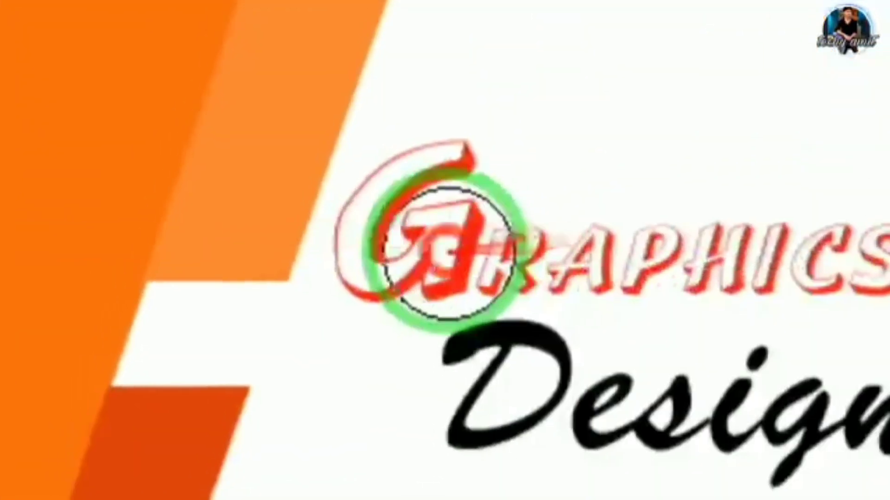
{"action": "left_click", "coordinate": [289, 177]}
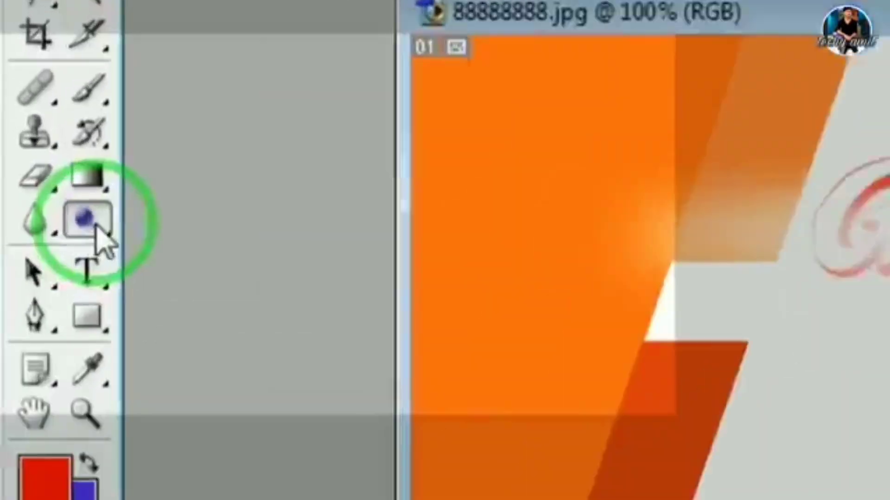
{"action": "left_click", "coordinate": [30, 176]}
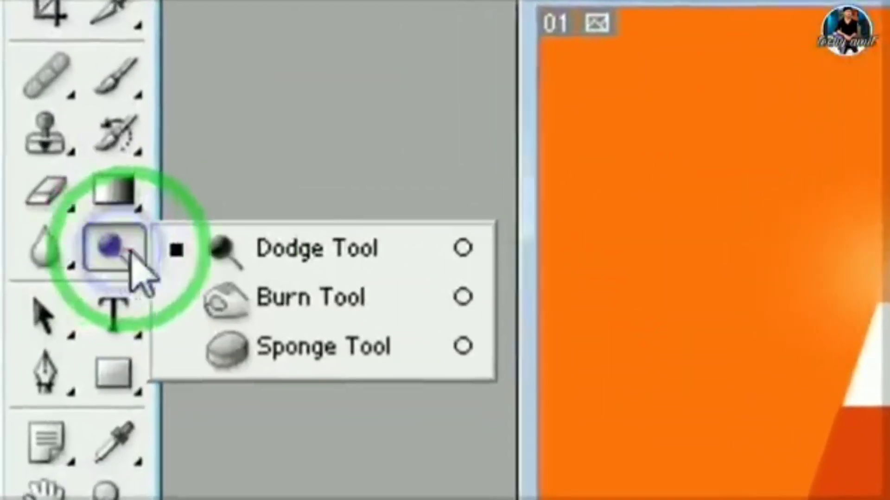
{"action": "left_click", "coordinate": [274, 254]}
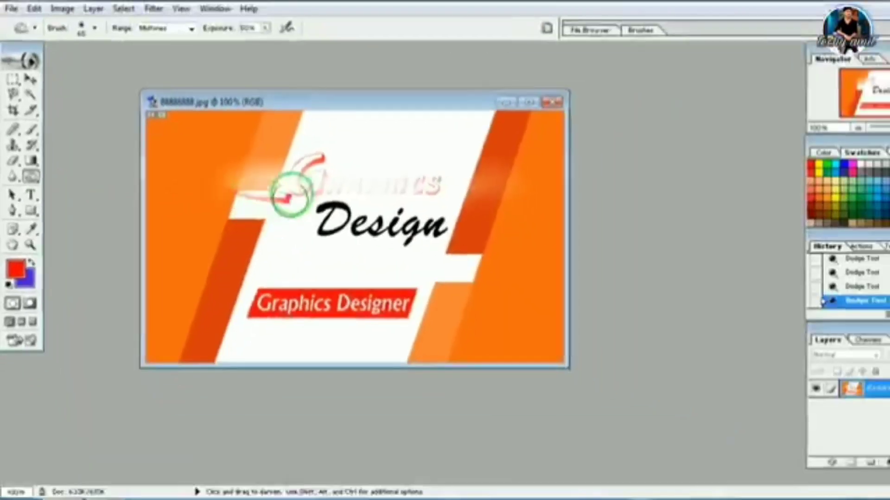
{"action": "left_click", "coordinate": [278, 175]}
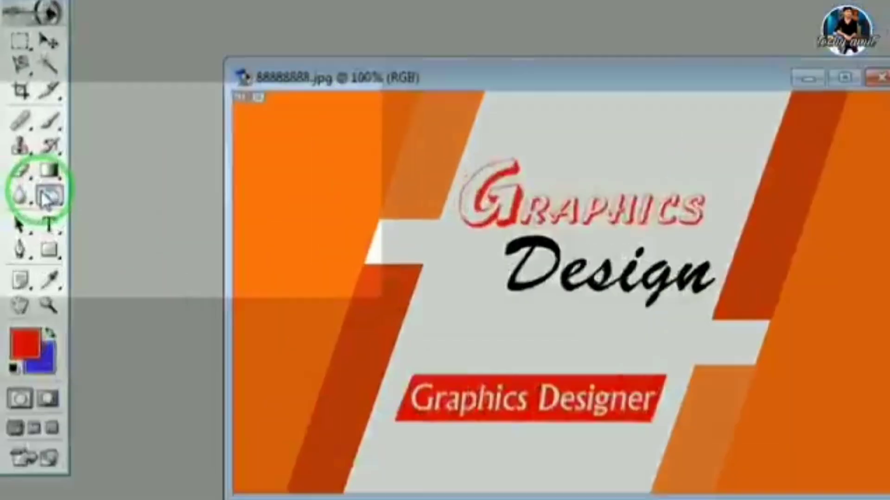
Desaturate the red GRAPHICS lettering with a Sponge Tool stroke.
{"action": "left_click", "coordinate": [29, 176]}
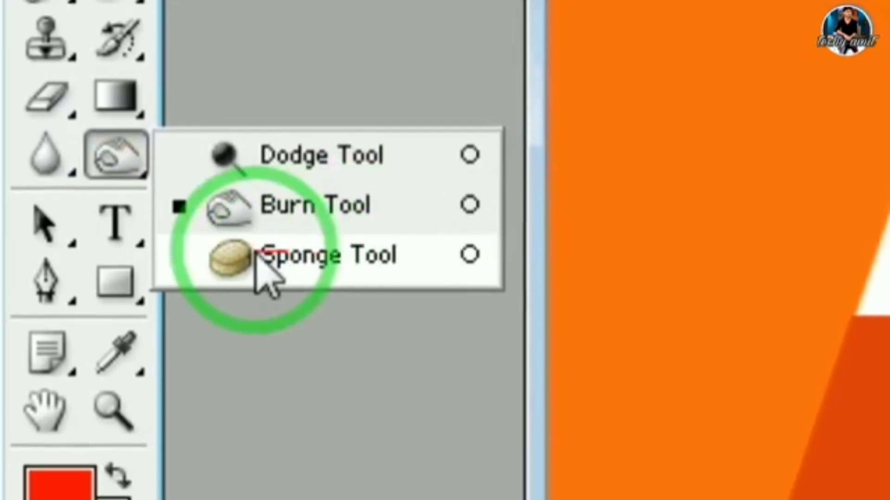
{"action": "left_click", "coordinate": [283, 254]}
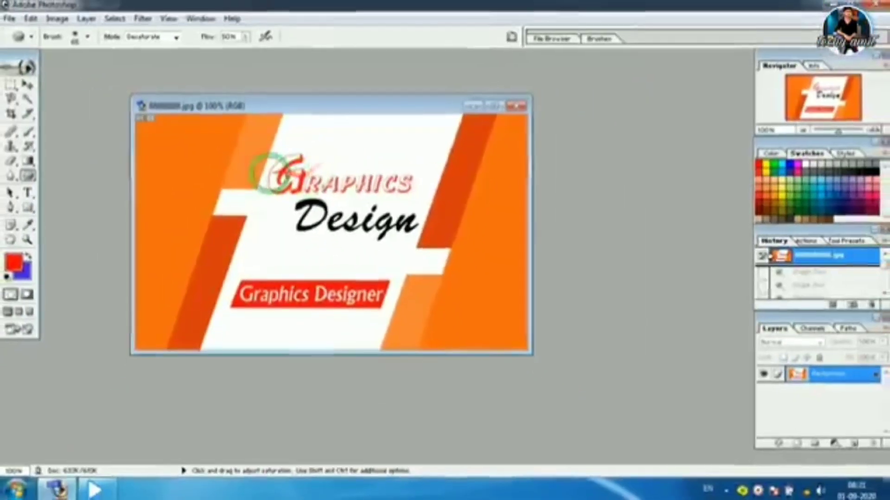
{"action": "left_click_drag", "start_coordinate": [448, 253], "coordinate": [320, 178]}
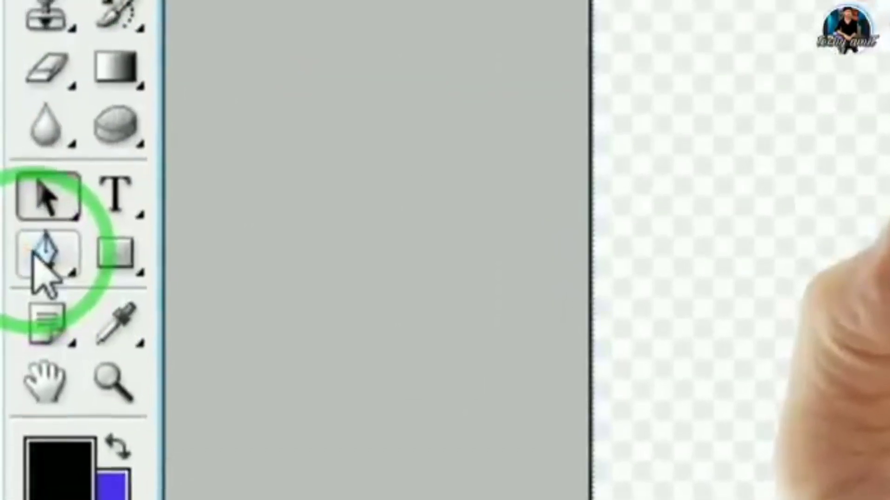
Try the Pen and Path Selection tools, then drag the black path down over the hand.
{"action": "left_click", "coordinate": [34, 256]}
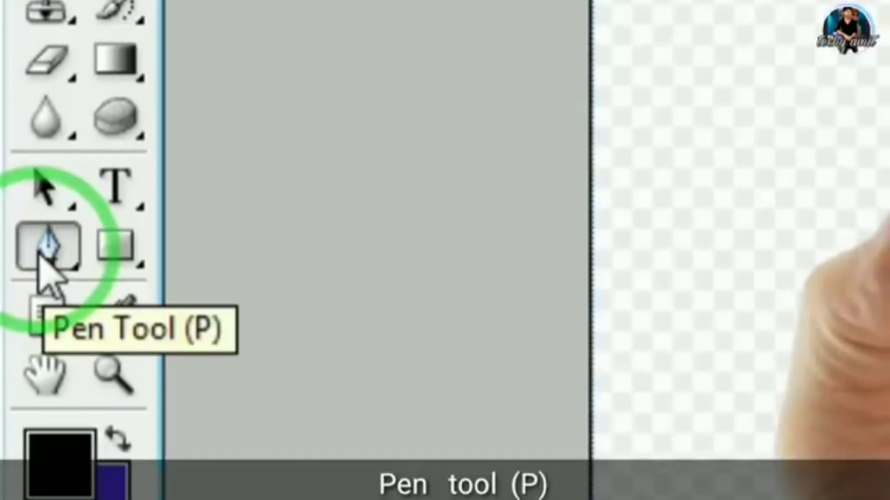
{"action": "left_click", "coordinate": [28, 245]}
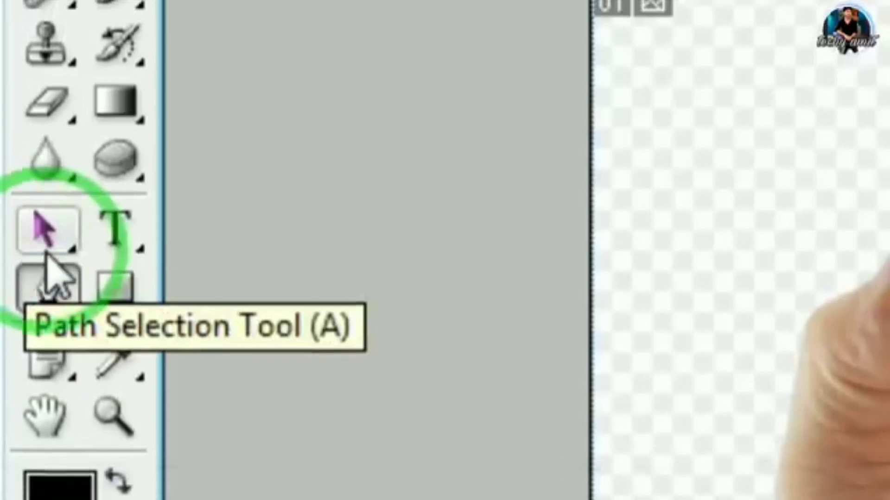
{"action": "left_click", "coordinate": [47, 255]}
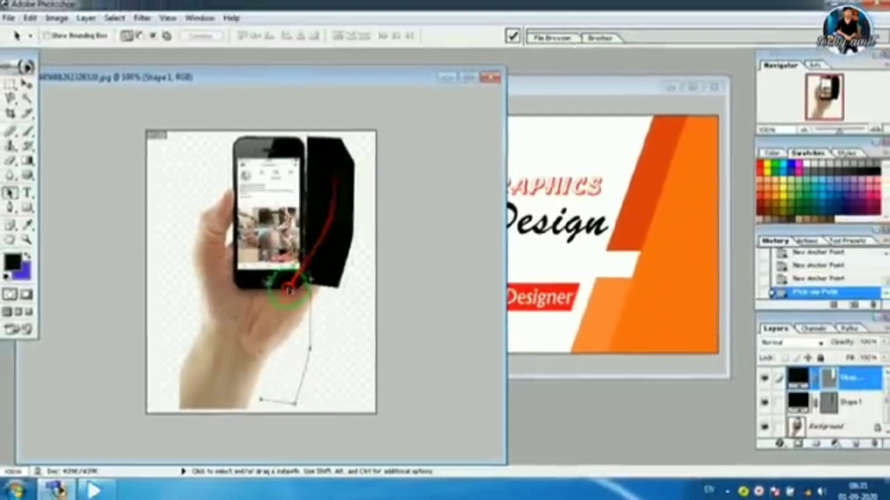
{"action": "left_click_drag", "start_coordinate": [288, 291], "coordinate": [276, 316]}
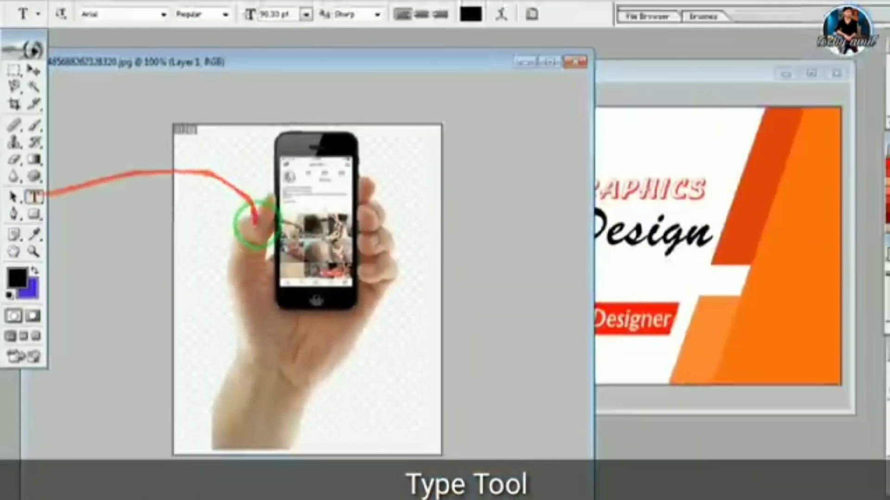
Add a trial text layer reading 'cd' on the canvas and select it.
{"action": "left_click", "coordinate": [185, 214]}
{"action": "type", "text": "cdedv"}
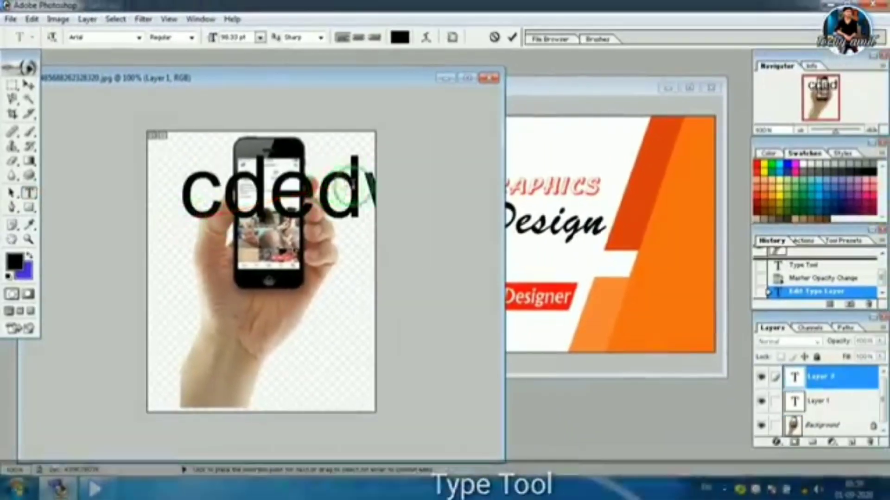
{"action": "left_click_drag", "start_coordinate": [353, 190], "coordinate": [12, 148]}
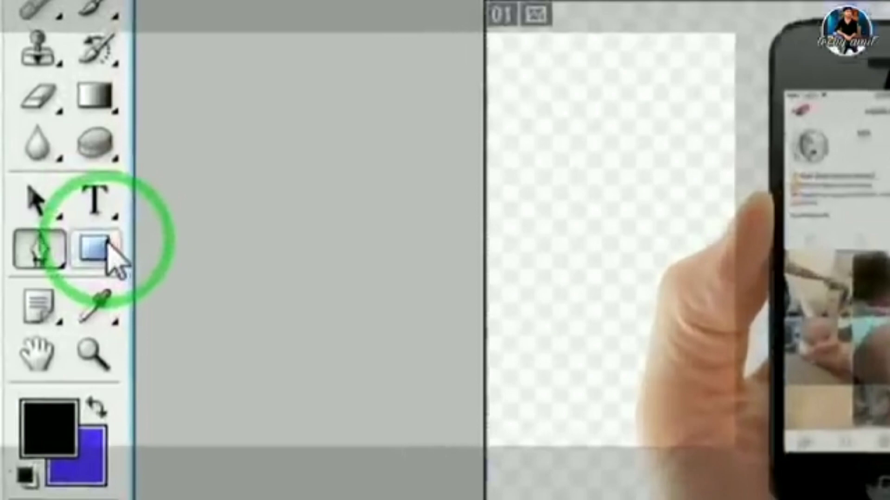
Draw a rectangle over the phone and give it a red fill.
{"action": "left_click", "coordinate": [37, 209]}
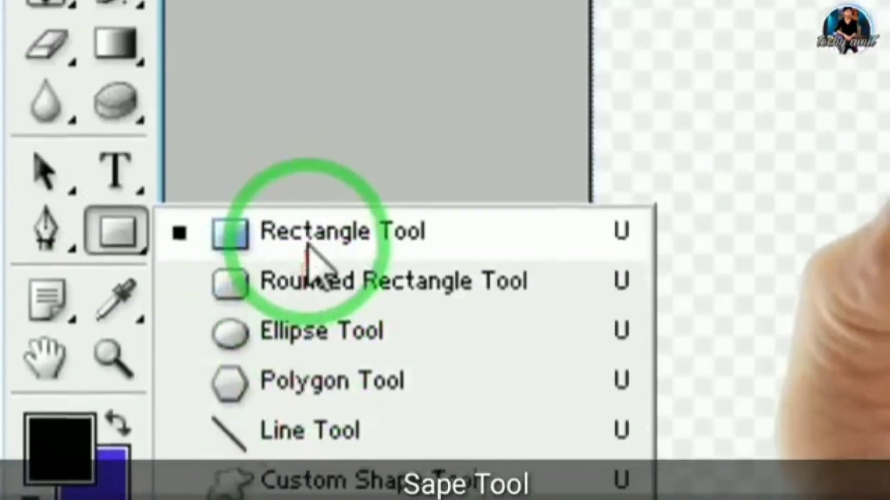
{"action": "left_click", "coordinate": [306, 153]}
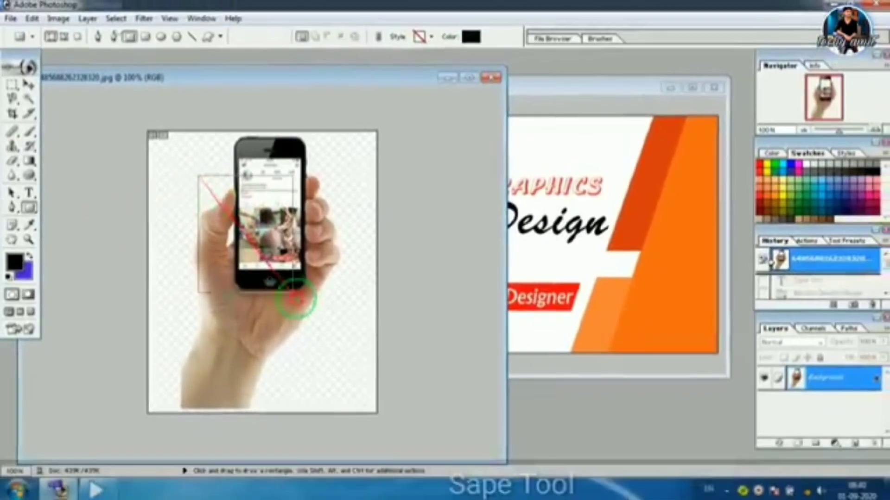
{"action": "left_click_drag", "start_coordinate": [206, 176], "coordinate": [304, 308]}
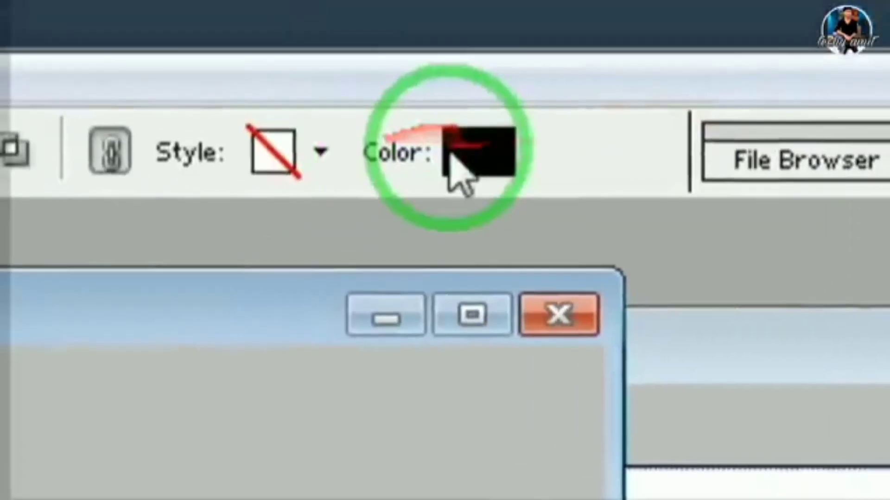
{"action": "left_click", "coordinate": [477, 153]}
{"action": "left_click", "coordinate": [656, 221]}
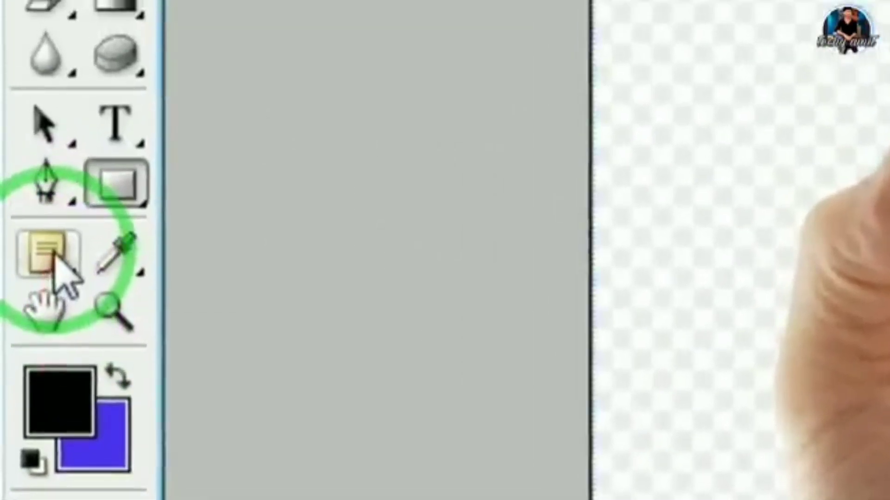
Add a sticky note on the hand, then revert to the original History snapshot.
{"action": "left_click", "coordinate": [55, 255]}
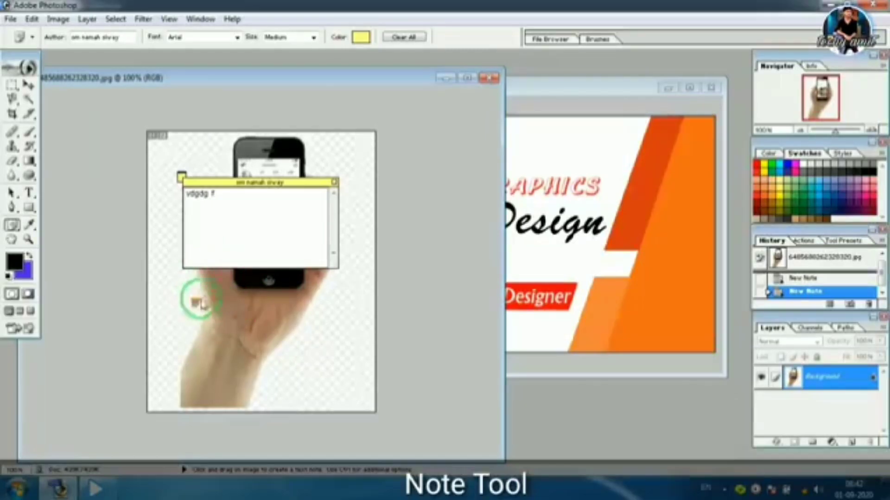
{"action": "left_click", "coordinate": [195, 303]}
{"action": "type", "text": "dgsdgfvbv"}
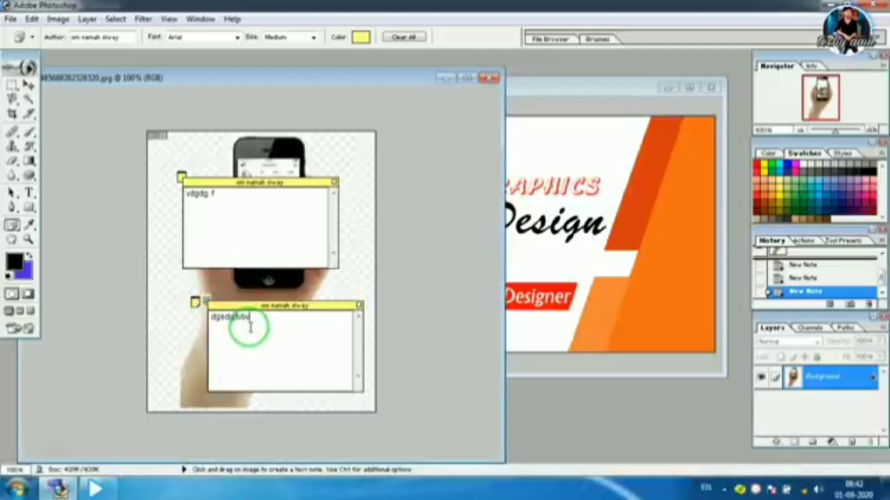
{"action": "left_click", "coordinate": [769, 259]}
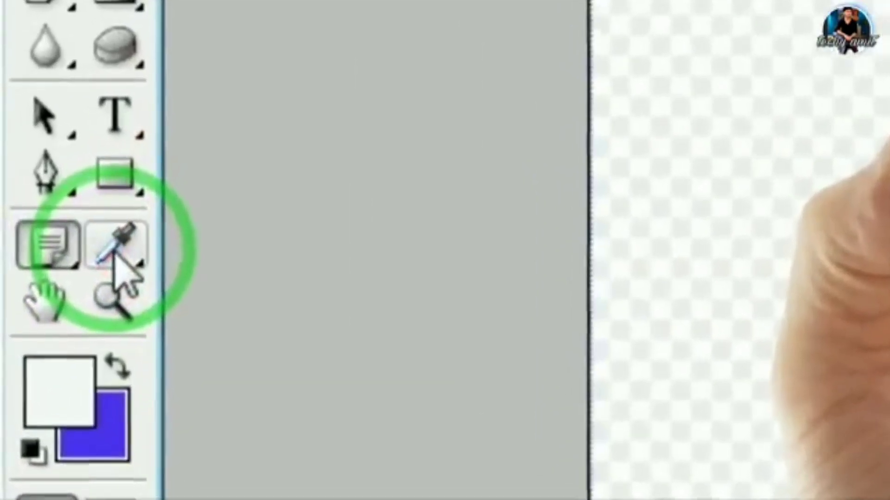
Fit the image on screen, magnify to about 605%, pan to the wrist, then return to 100%.
{"action": "left_click", "coordinate": [29, 224]}
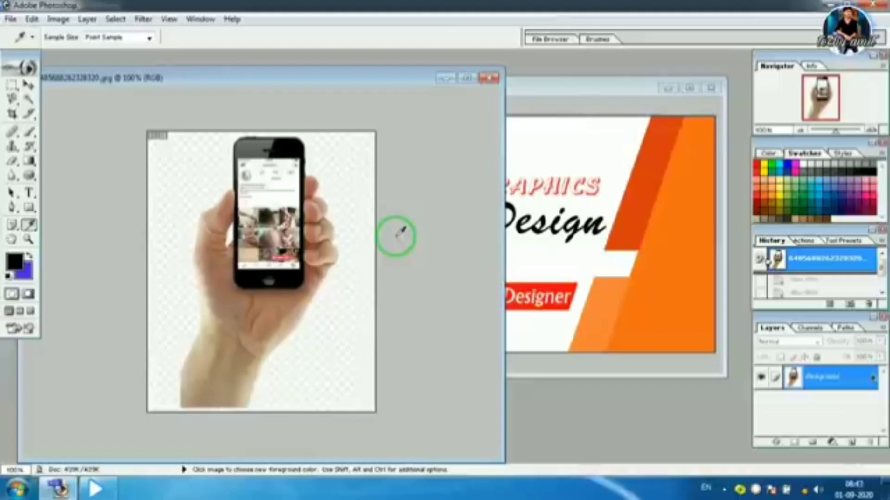
{"action": "double_click", "coordinate": [12, 239]}
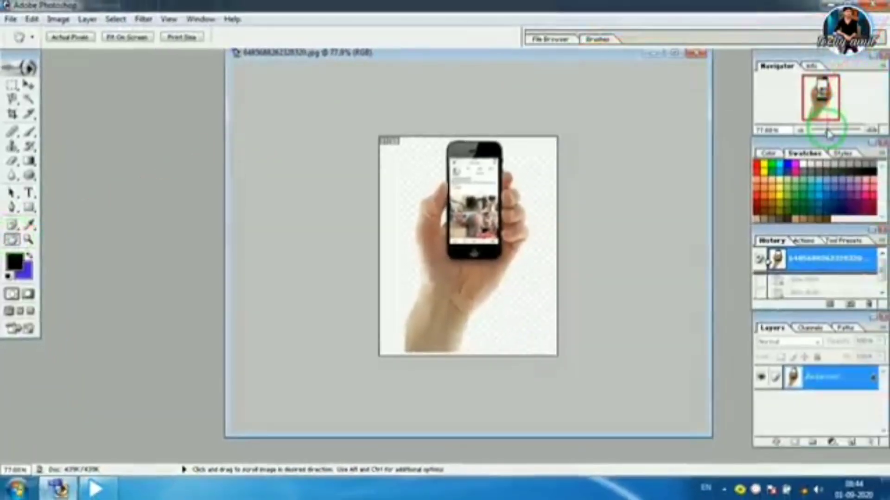
{"action": "left_click_drag", "start_coordinate": [828, 134], "coordinate": [850, 131]}
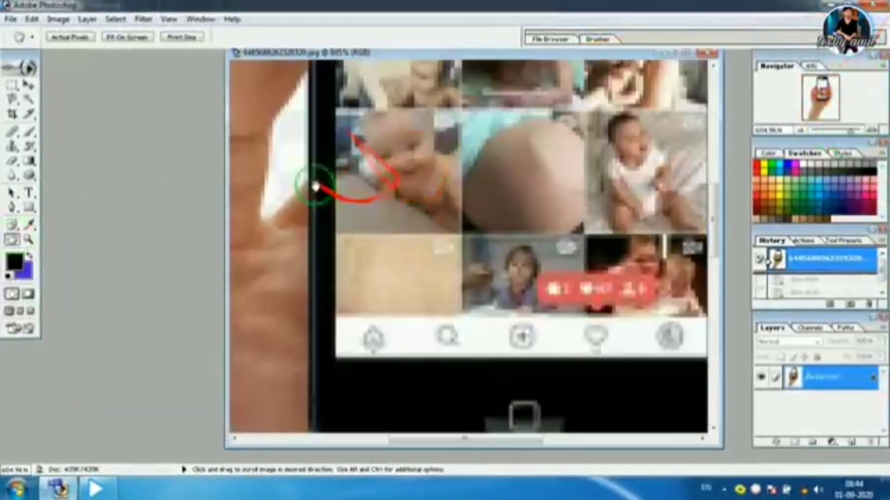
{"action": "mouse_move", "coordinate": [331, 132]}
{"action": "left_mouse_down"}
{"action": "mouse_move", "coordinate": [357, 149]}
{"action": "mouse_move", "coordinate": [430, 343]}
{"action": "mouse_move", "coordinate": [417, 213]}
{"action": "left_mouse_up"}
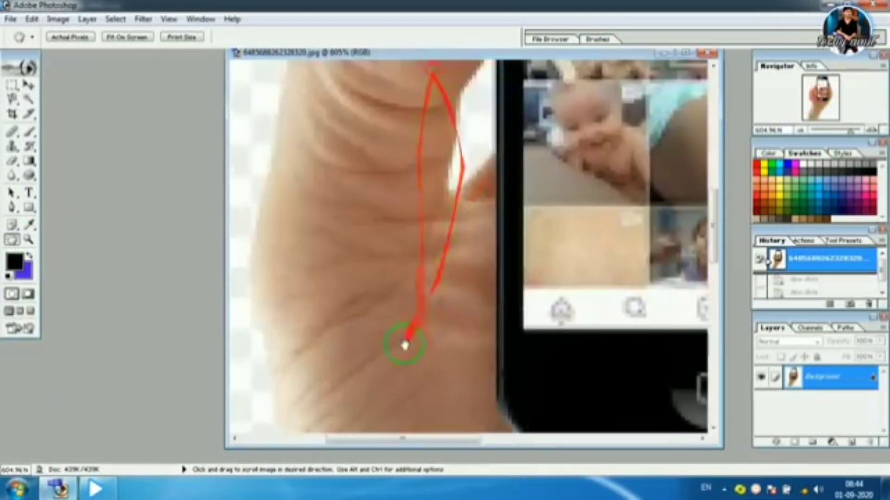
{"action": "left_click_drag", "start_coordinate": [407, 342], "coordinate": [463, 213]}
{"action": "double_click", "coordinate": [28, 242]}
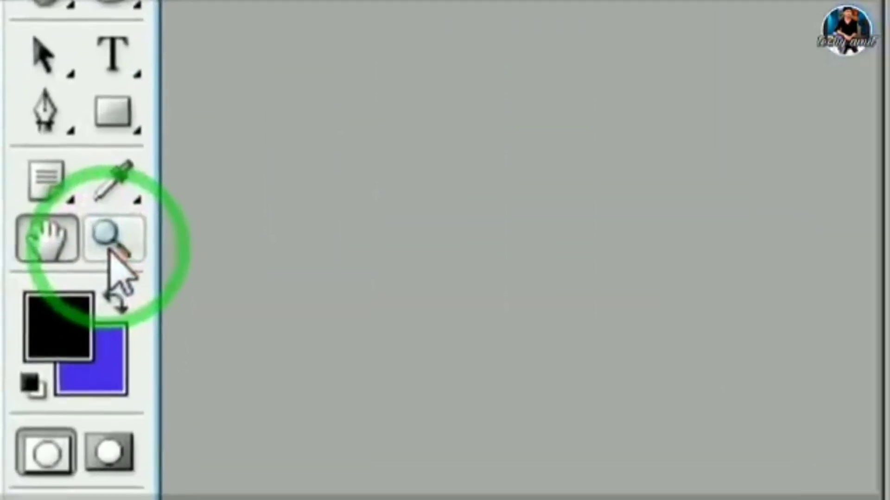
Zoom the phone to 200%, back to 100%, to 200% again, then open the background Color Picker.
{"action": "left_click", "coordinate": [82, 228]}
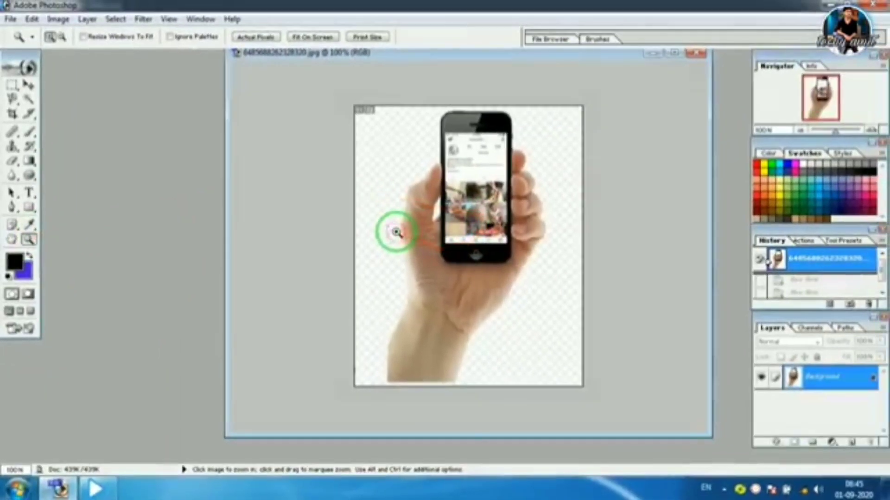
{"action": "left_click", "coordinate": [396, 232]}
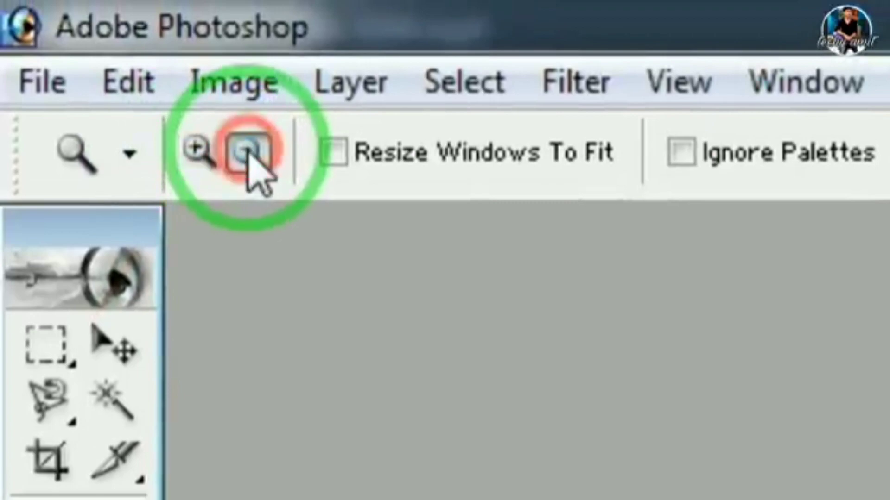
{"action": "left_click", "coordinate": [247, 153]}
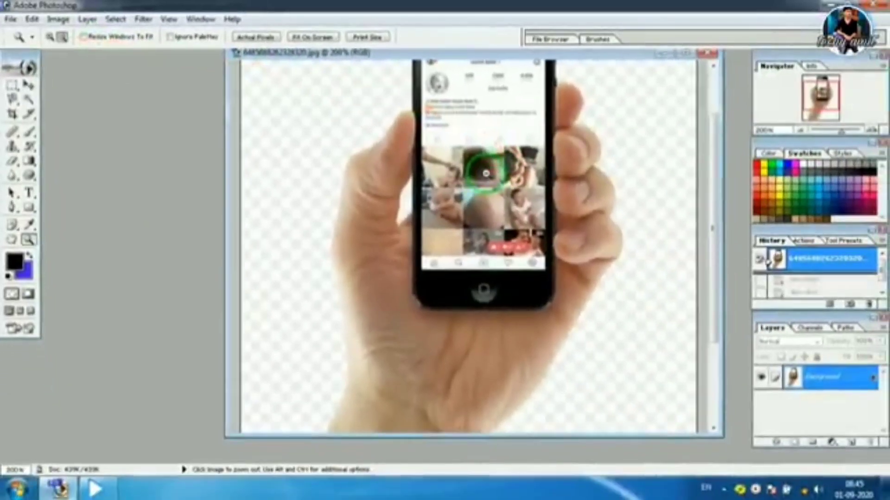
{"action": "left_click", "coordinate": [486, 173]}
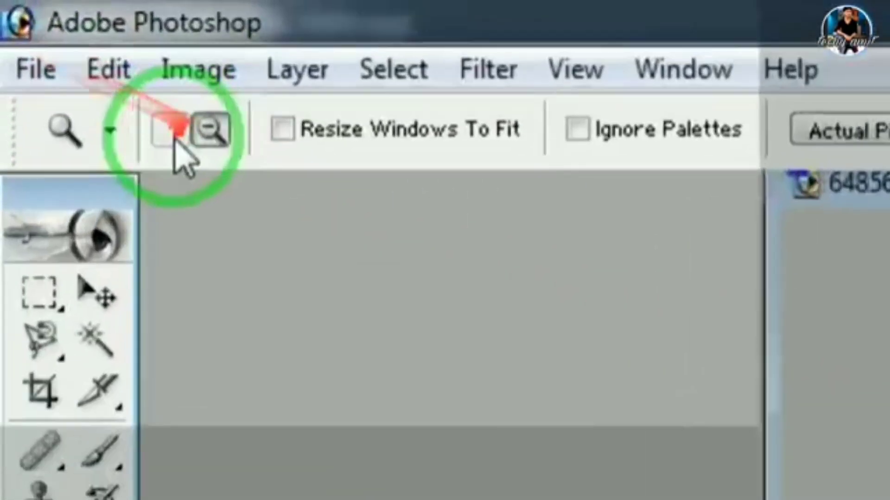
{"action": "left_click", "coordinate": [49, 37]}
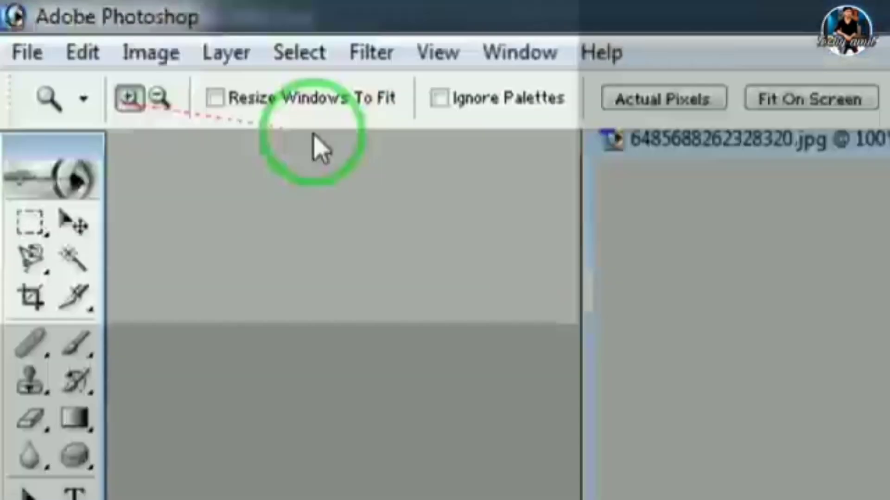
{"action": "left_click", "coordinate": [498, 257]}
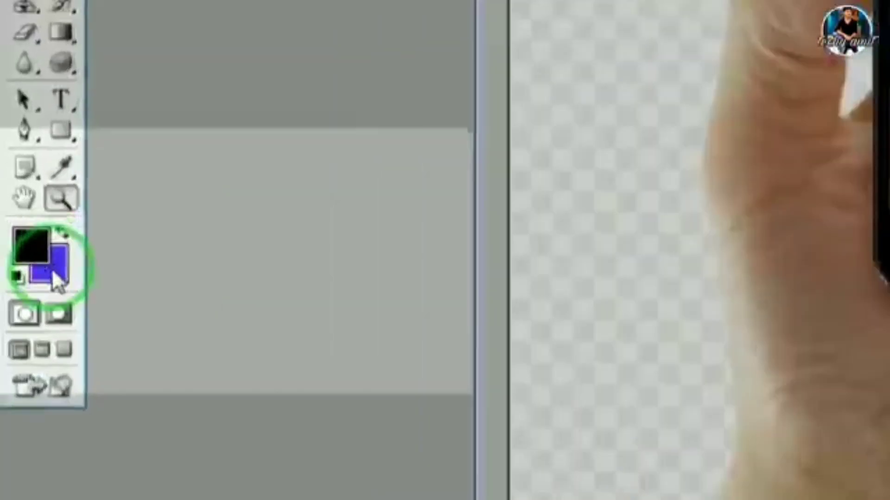
{"action": "left_click", "coordinate": [51, 278]}
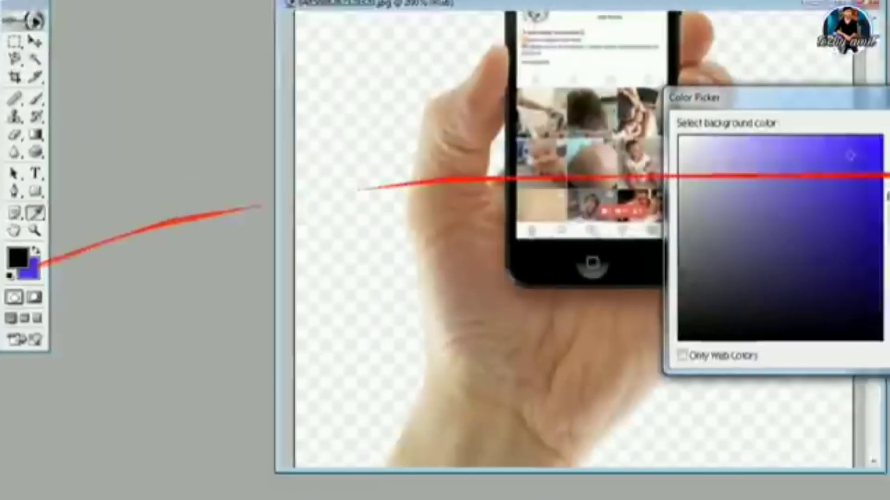